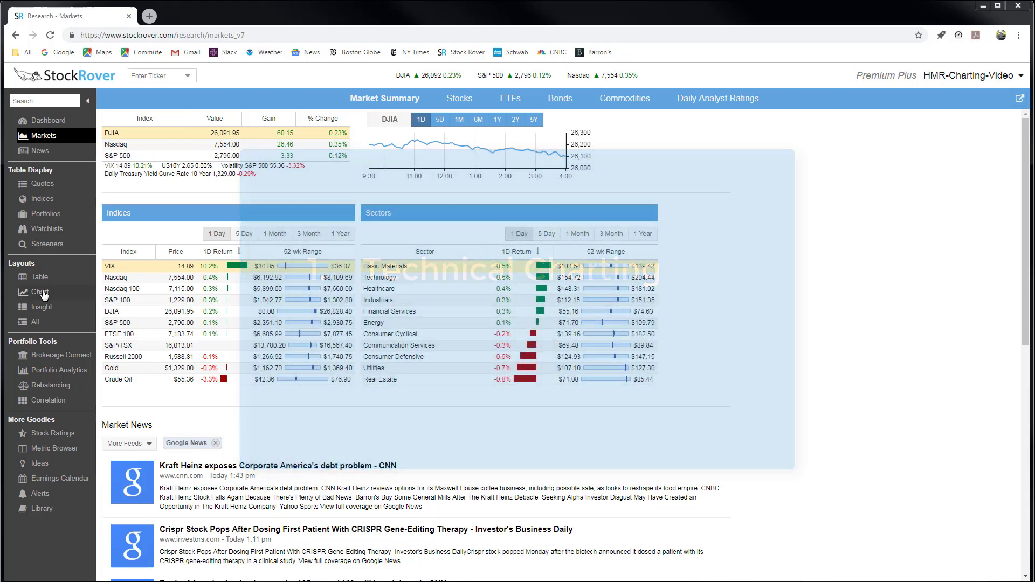
# Chart Boeing (BA) from the DJIA stock list over a two-year range
pyautogui.click(42, 294)
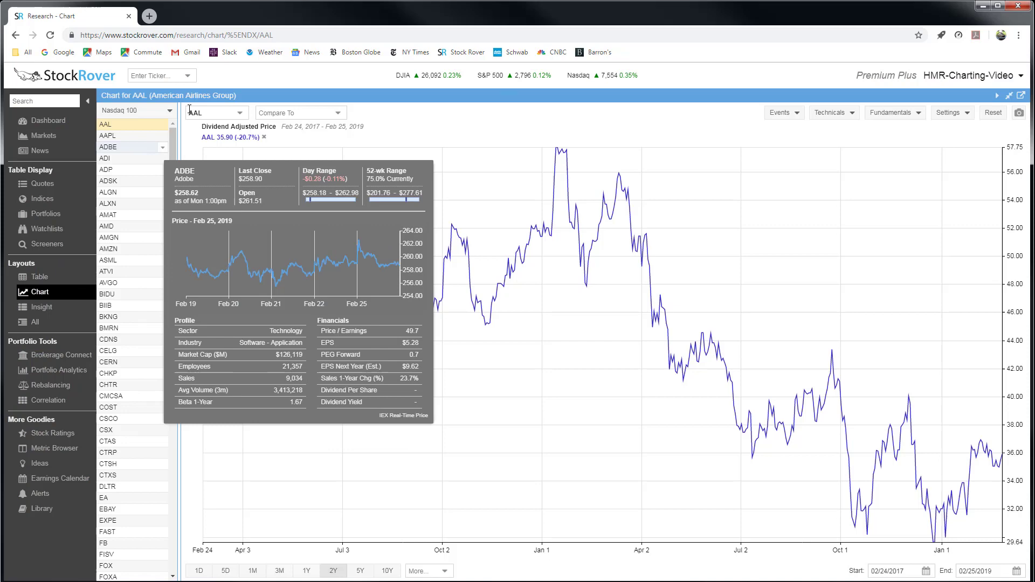
pyautogui.click(172, 111)
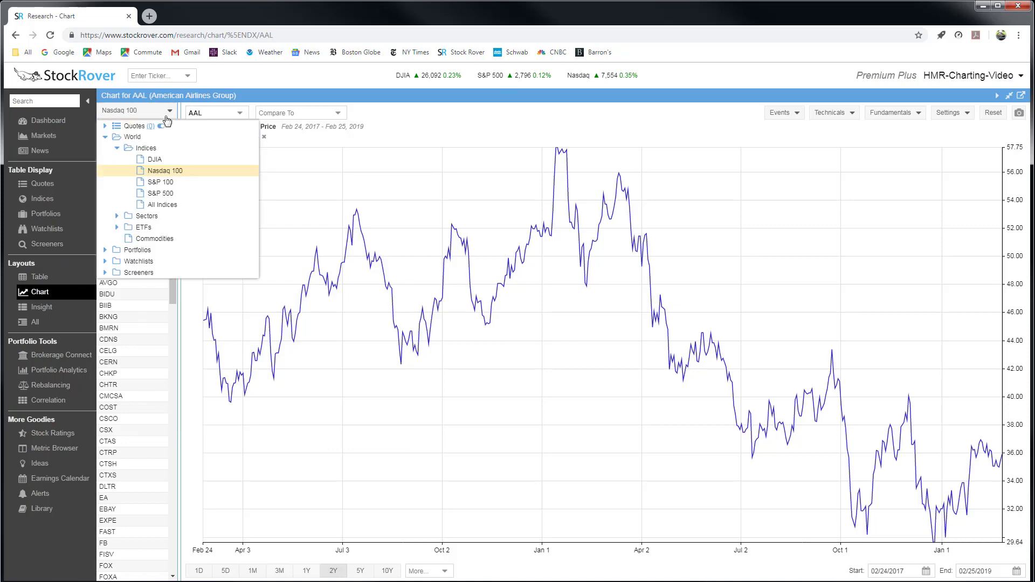
pyautogui.click(154, 160)
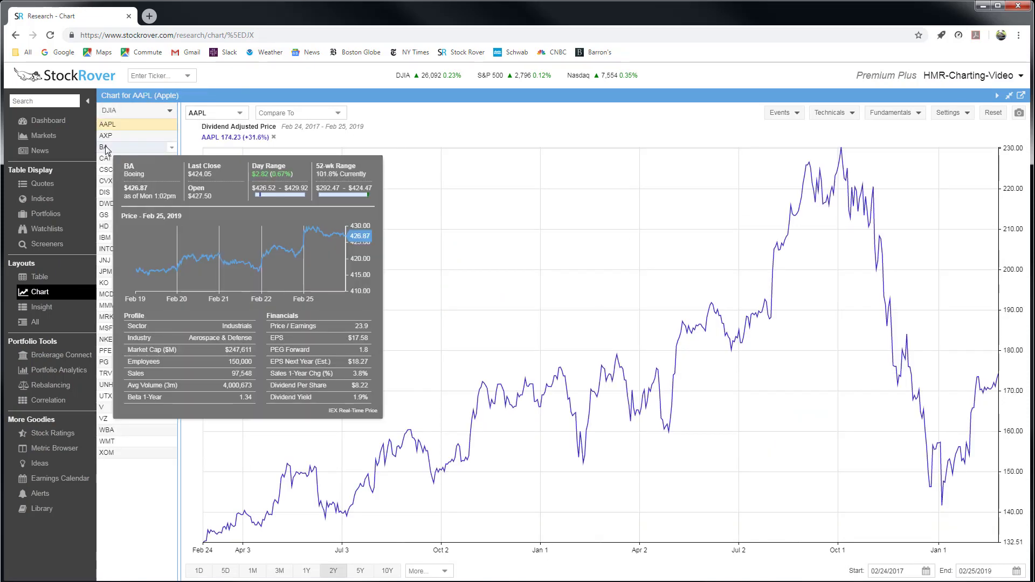
pyautogui.click(106, 147)
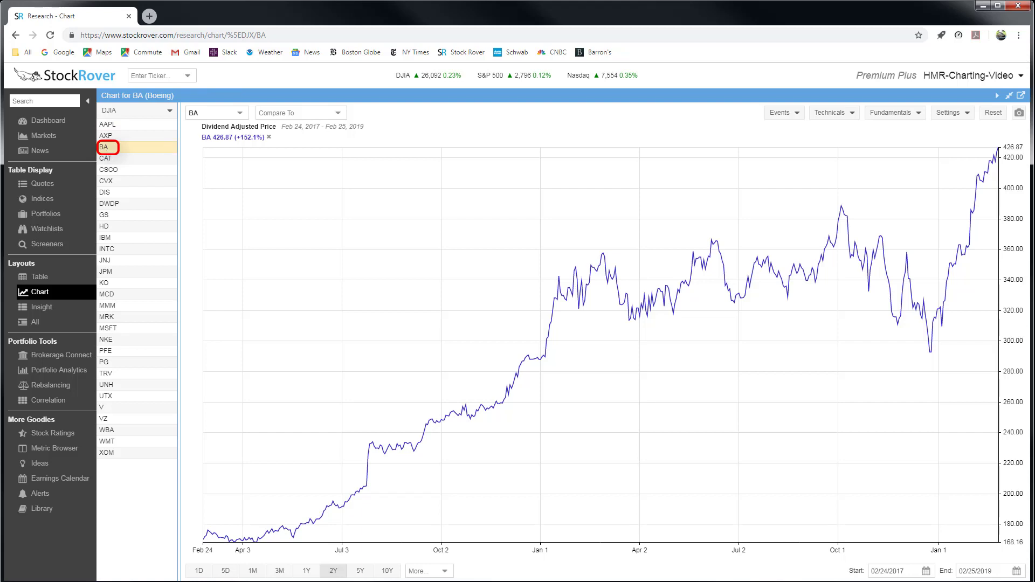
pyautogui.click(334, 572)
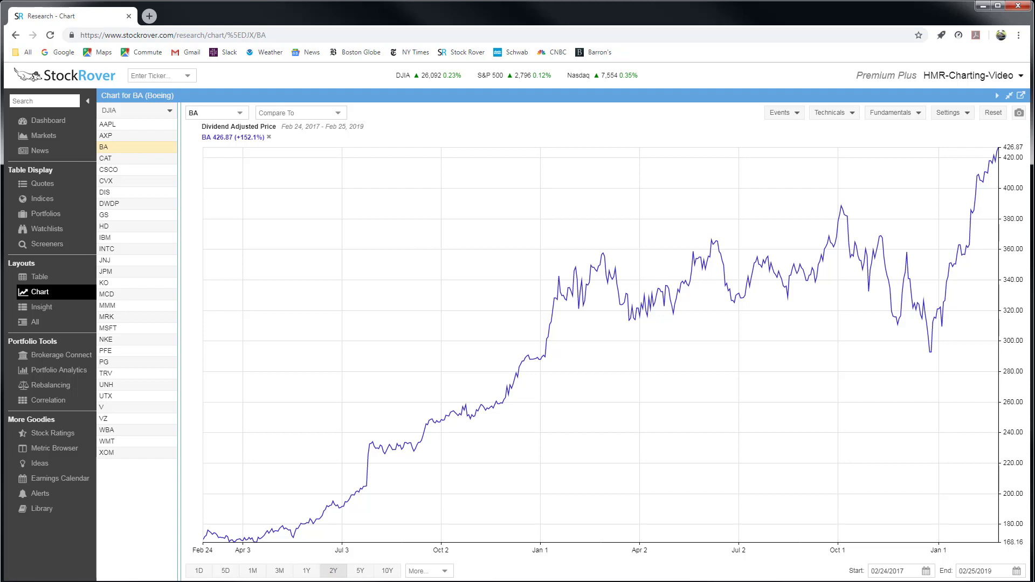
pyautogui.click(828, 115)
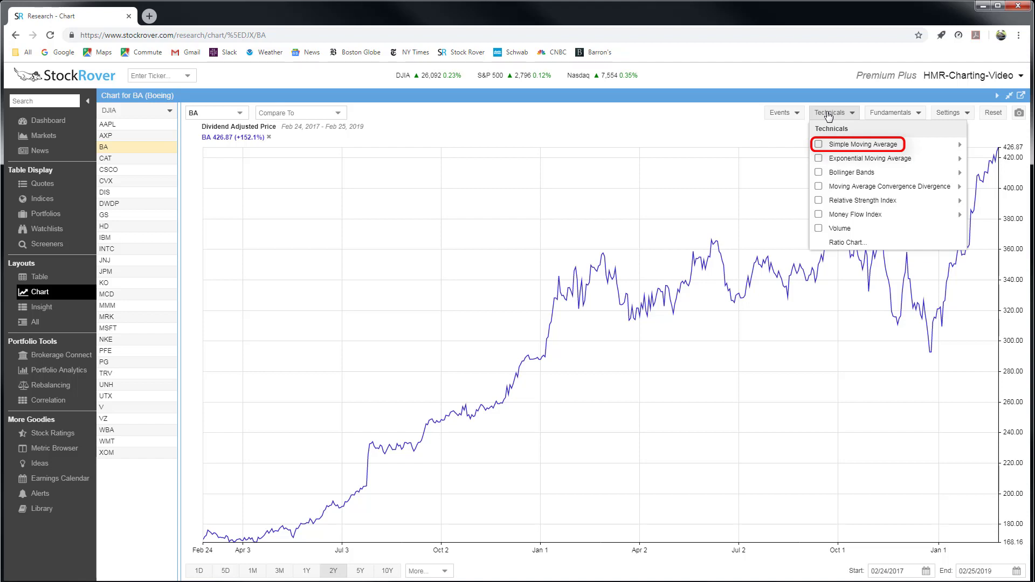
# Overlay 20-, 100- and 200-day simple moving averages and set the chart range to one year
pyautogui.click(818, 145)
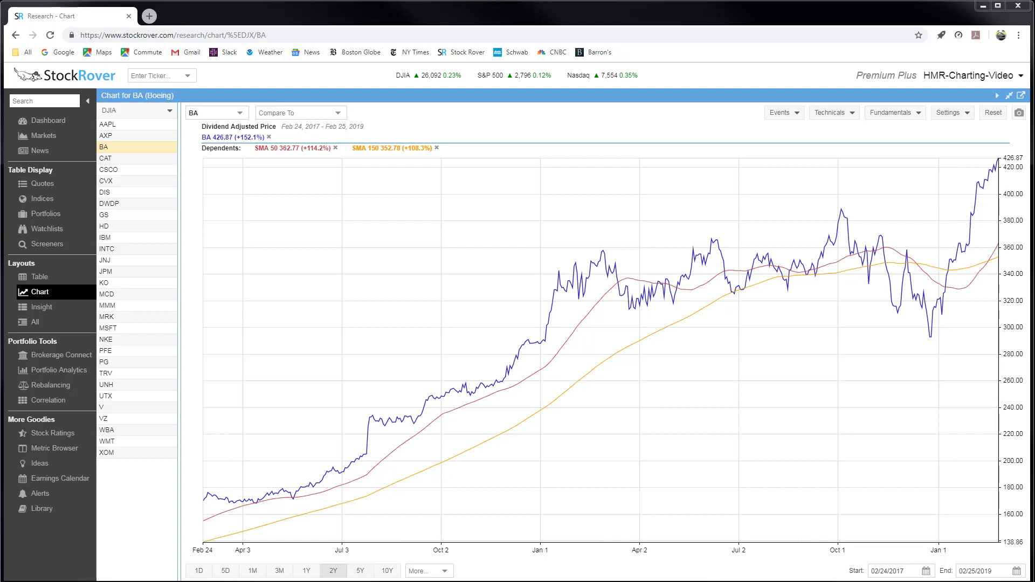
pyautogui.click(841, 115)
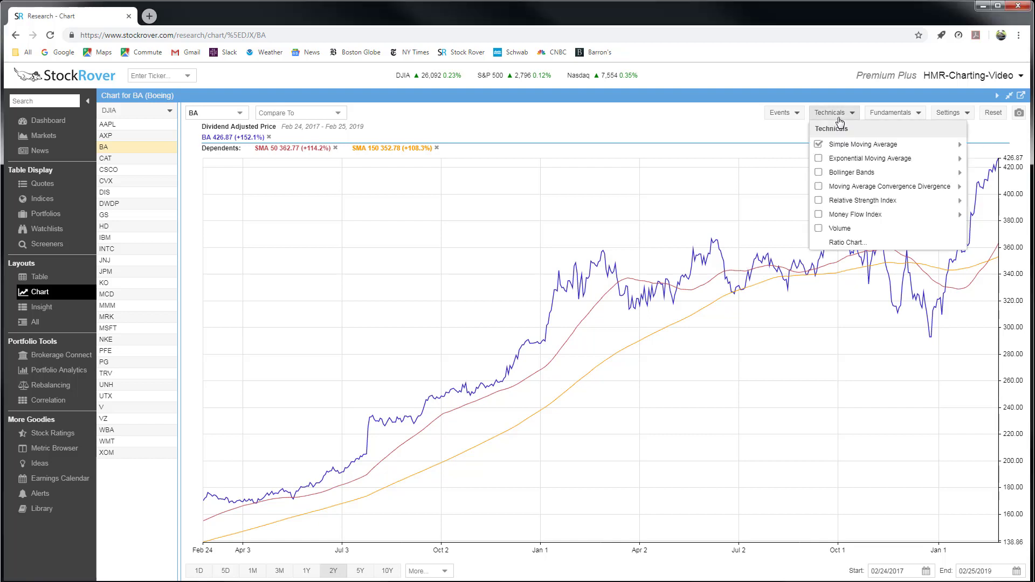
pyautogui.moveTo(863, 144)
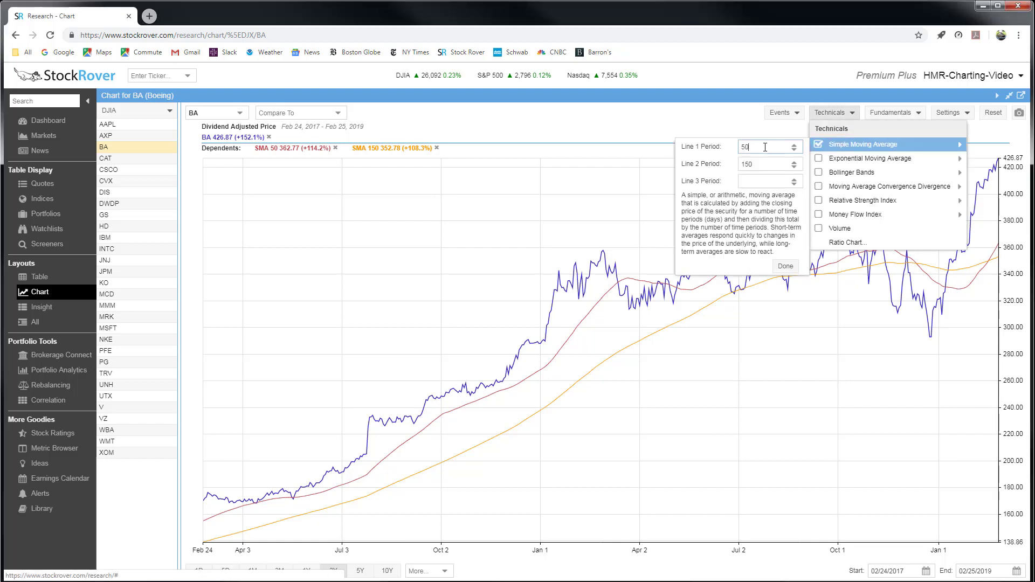
pyautogui.doubleClick(744, 146)
pyautogui.write('20')
pyautogui.press('Tab')
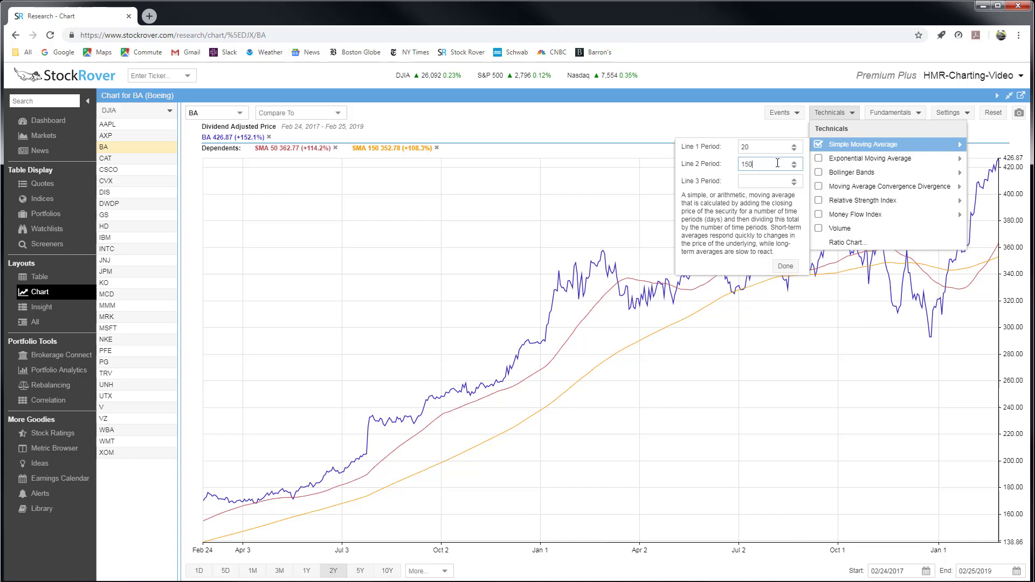
pyautogui.write('100')
pyautogui.press('Tab')
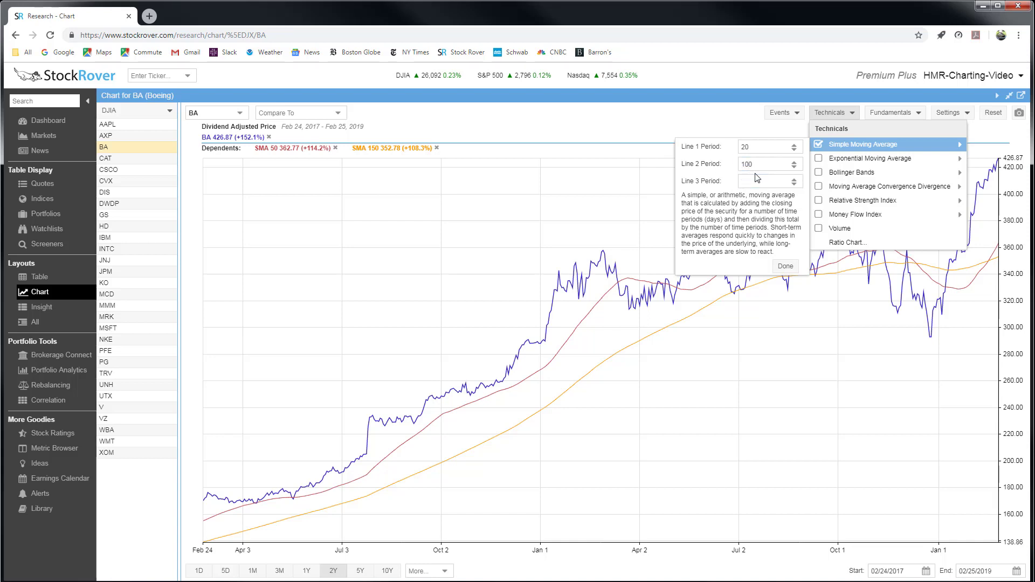
pyautogui.write('200')
pyautogui.click(786, 266)
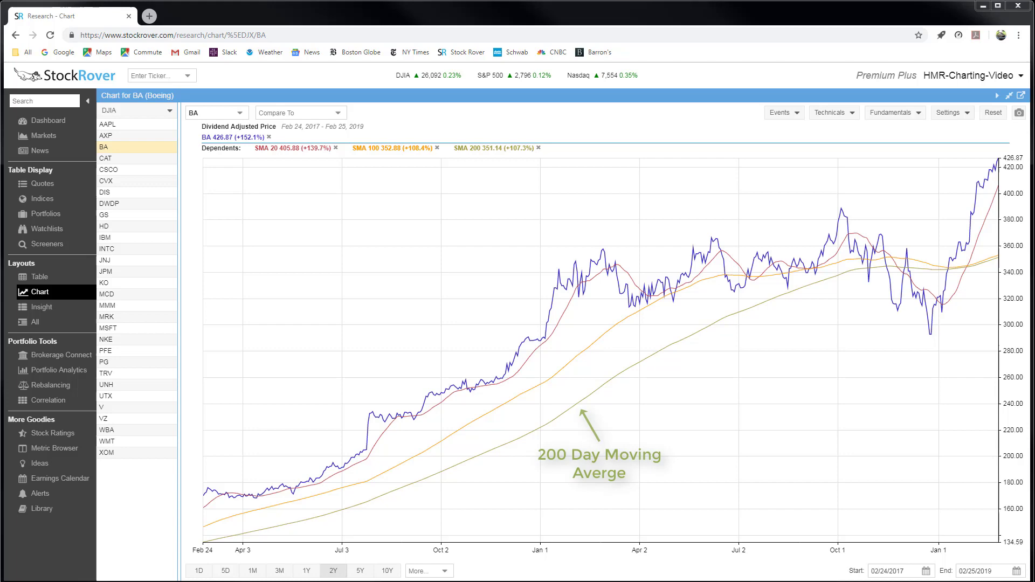
pyautogui.click(360, 570)
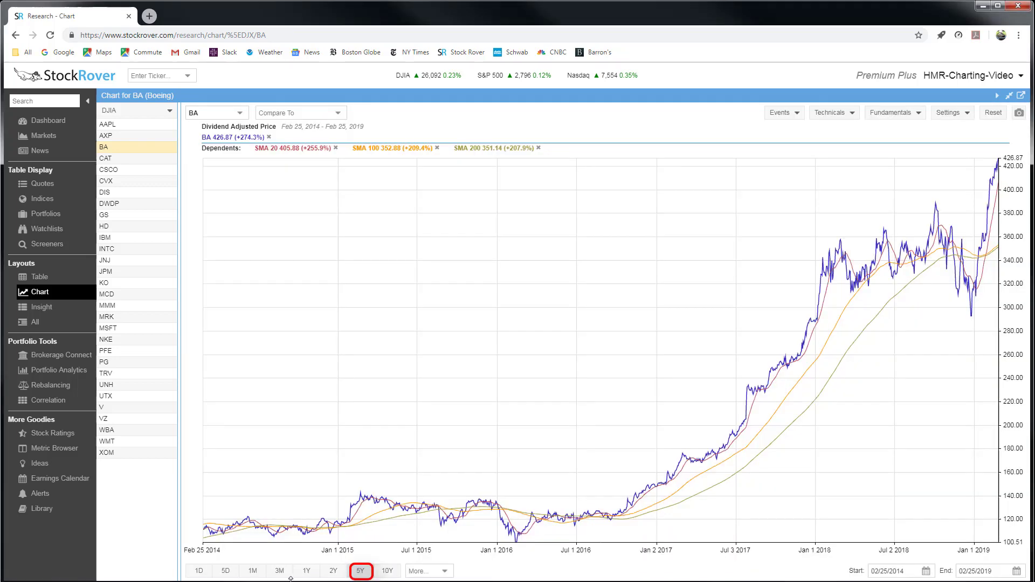
pyautogui.click(306, 571)
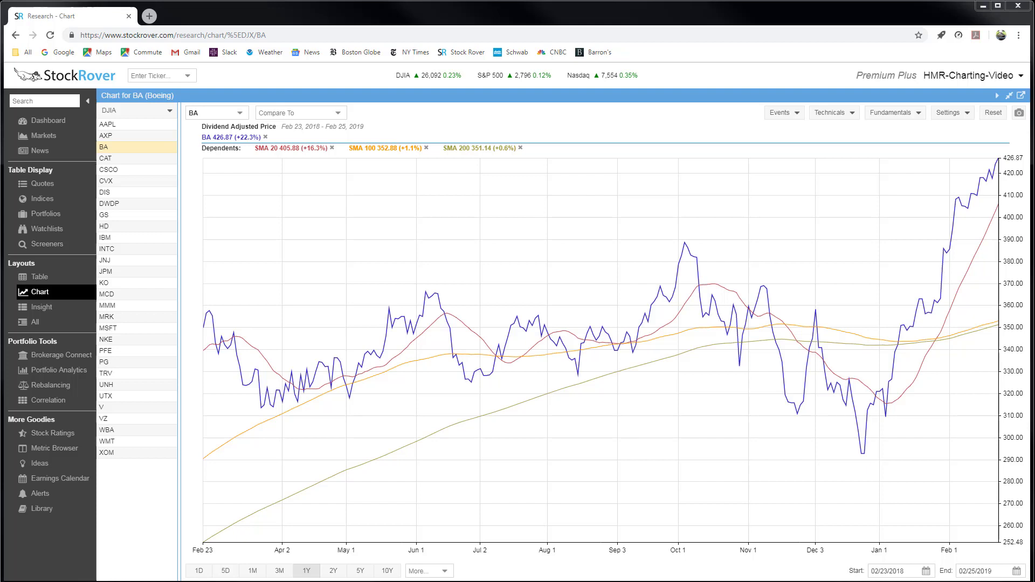
# Remove the simple moving averages and add 50- and 150-day exponential moving averages
pyautogui.click(850, 115)
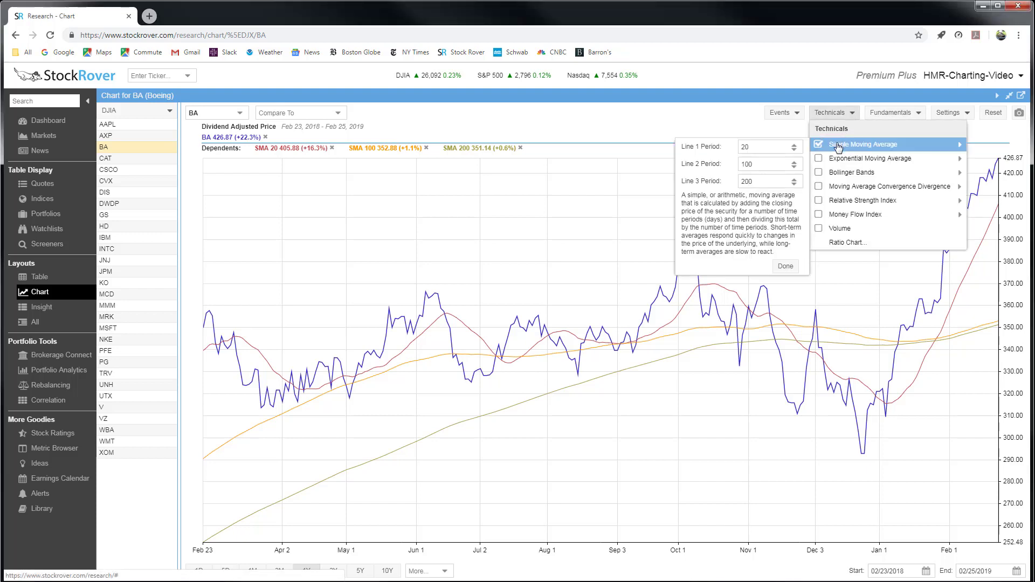
pyautogui.click(839, 147)
pyautogui.click(839, 115)
pyautogui.moveTo(836, 166)
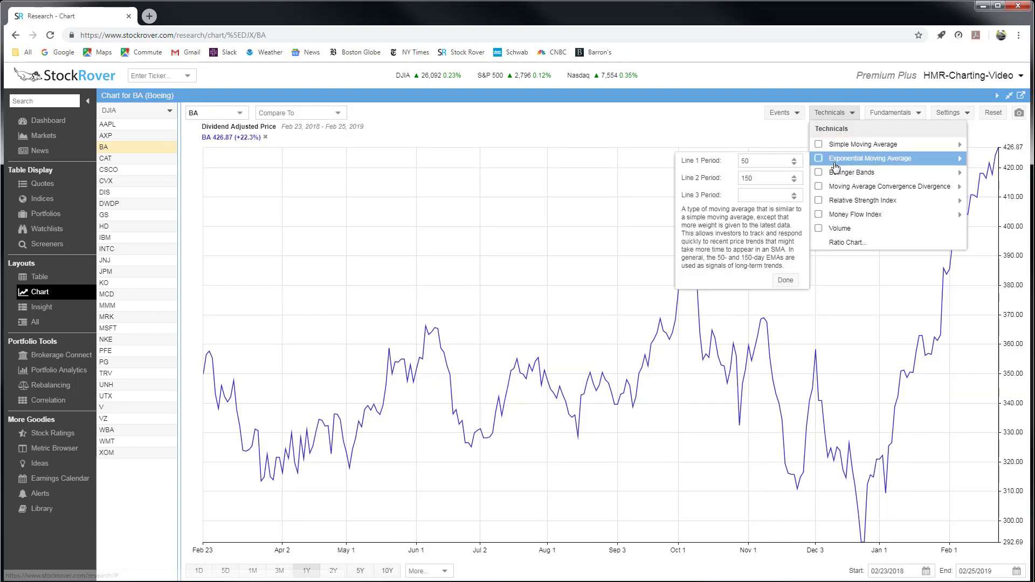
pyautogui.click(836, 160)
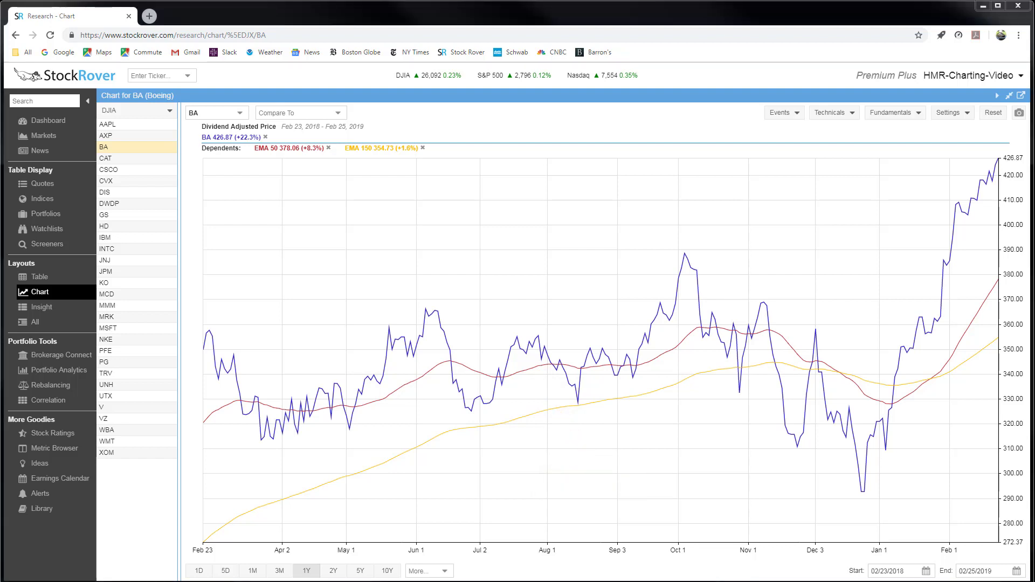
# Remove the exponential moving averages from the chart again
pyautogui.click(842, 116)
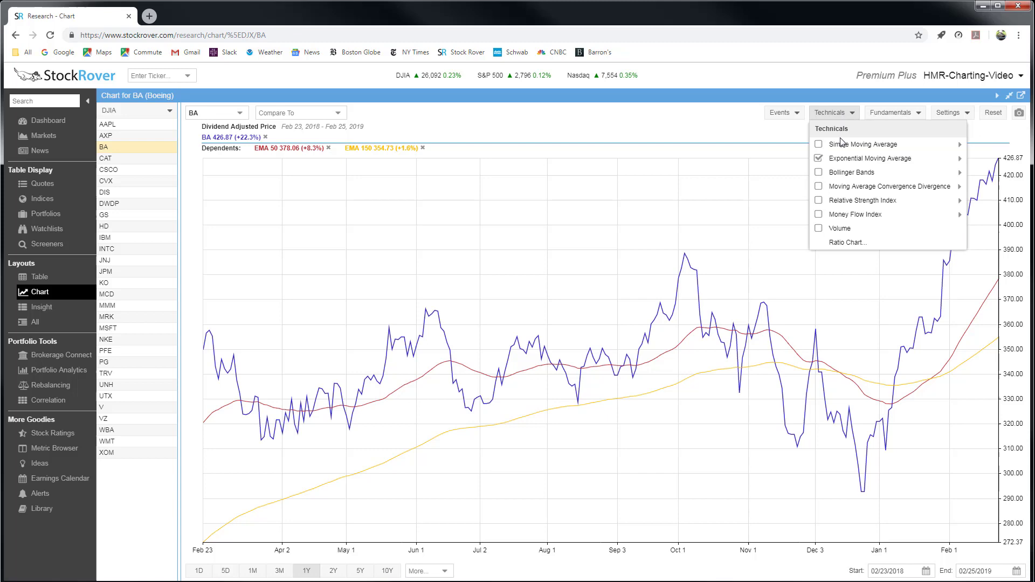
pyautogui.click(819, 158)
pyautogui.click(829, 115)
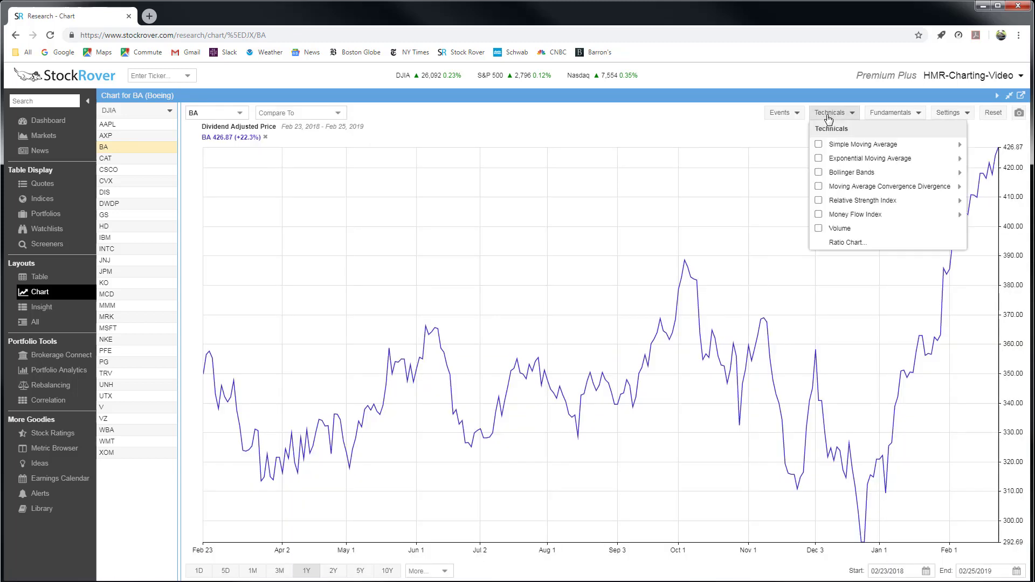
# Add Bollinger Bands and set them to a 30-day period with a deviation of 3
pyautogui.click(818, 173)
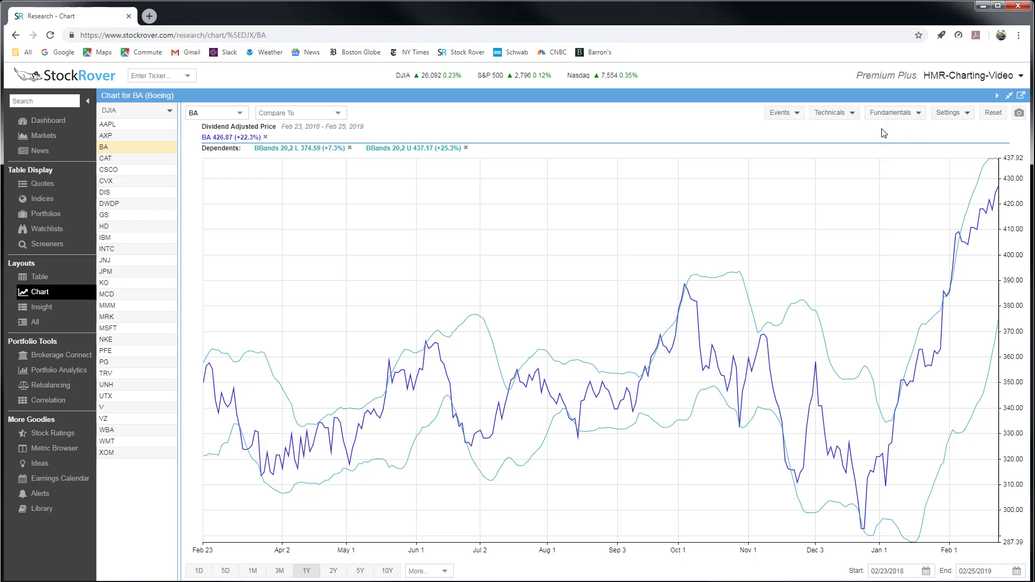
pyautogui.click(830, 115)
pyautogui.moveTo(833, 173)
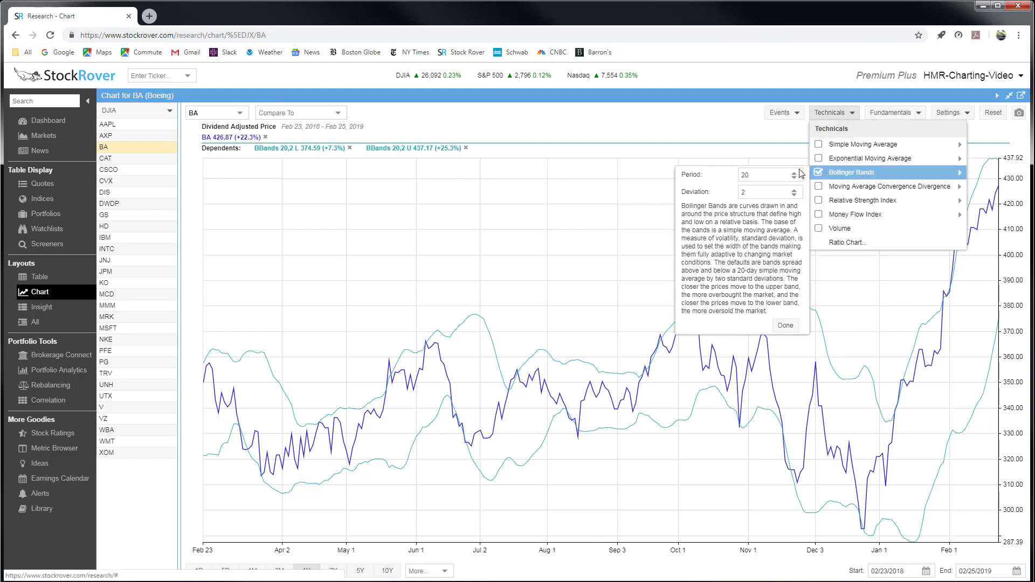
pyautogui.doubleClick(744, 176)
pyautogui.write('30')
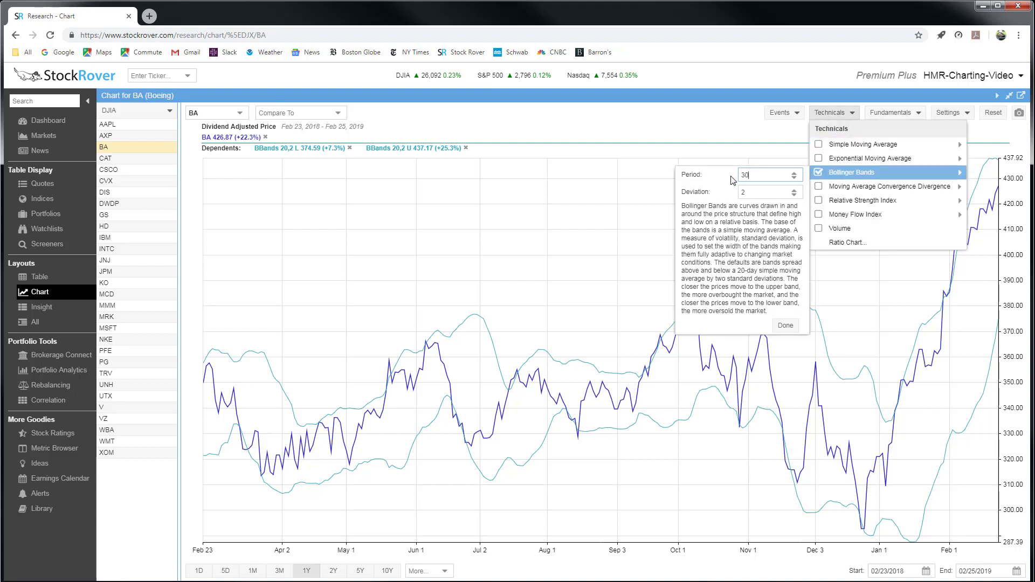
pyautogui.click(790, 192)
pyautogui.click(796, 191)
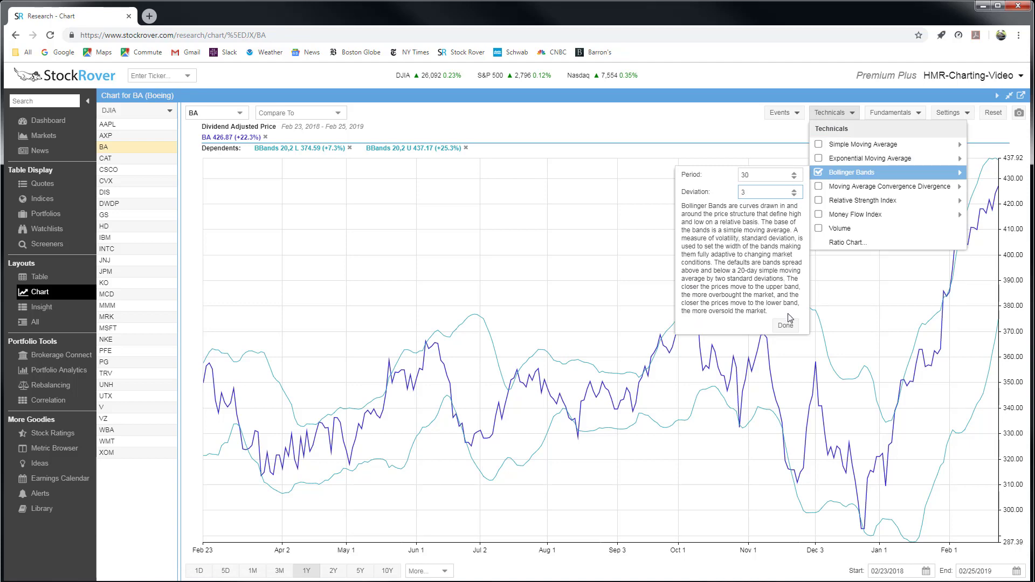
pyautogui.click(786, 325)
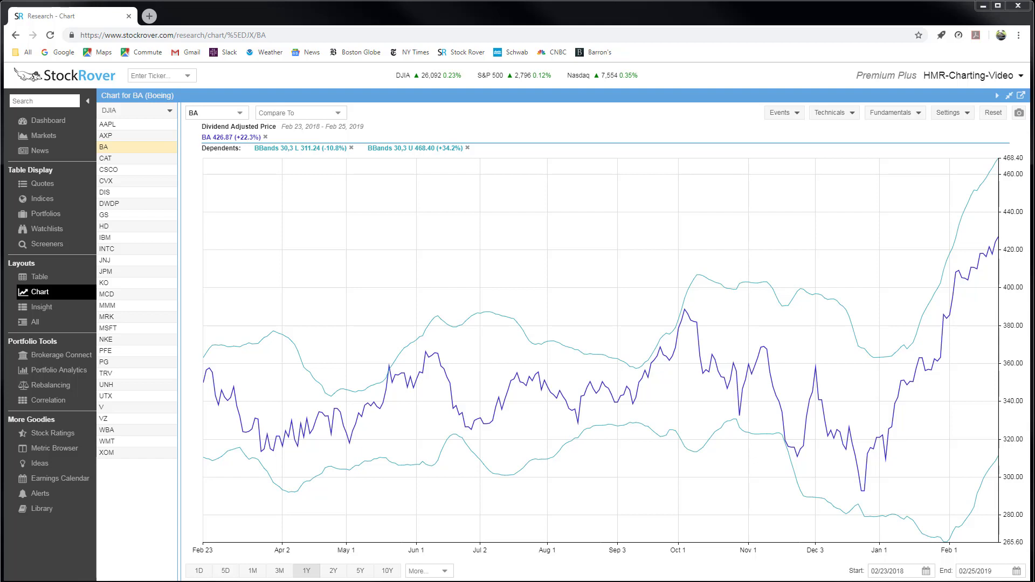
pyautogui.click(852, 117)
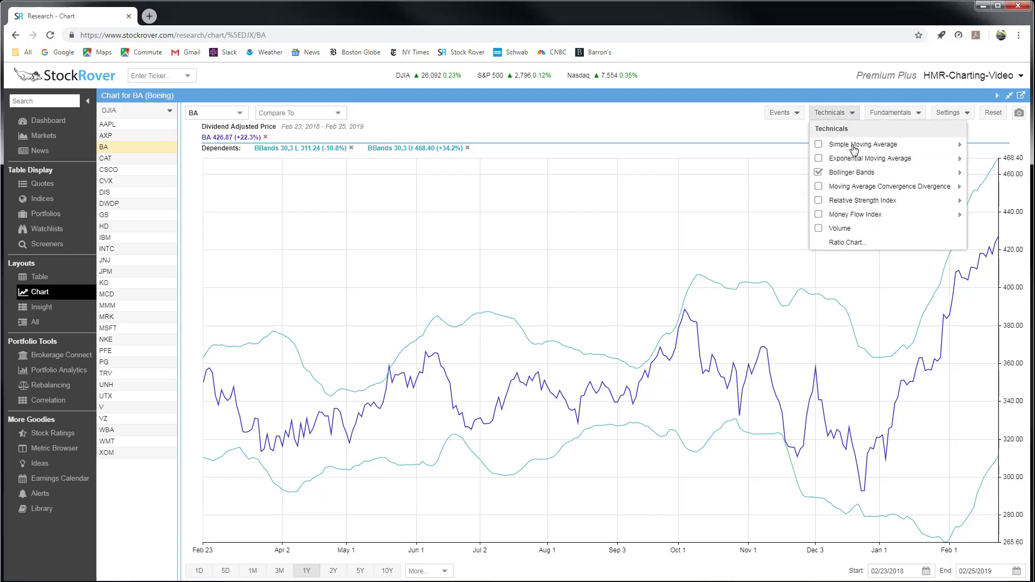
pyautogui.click(818, 187)
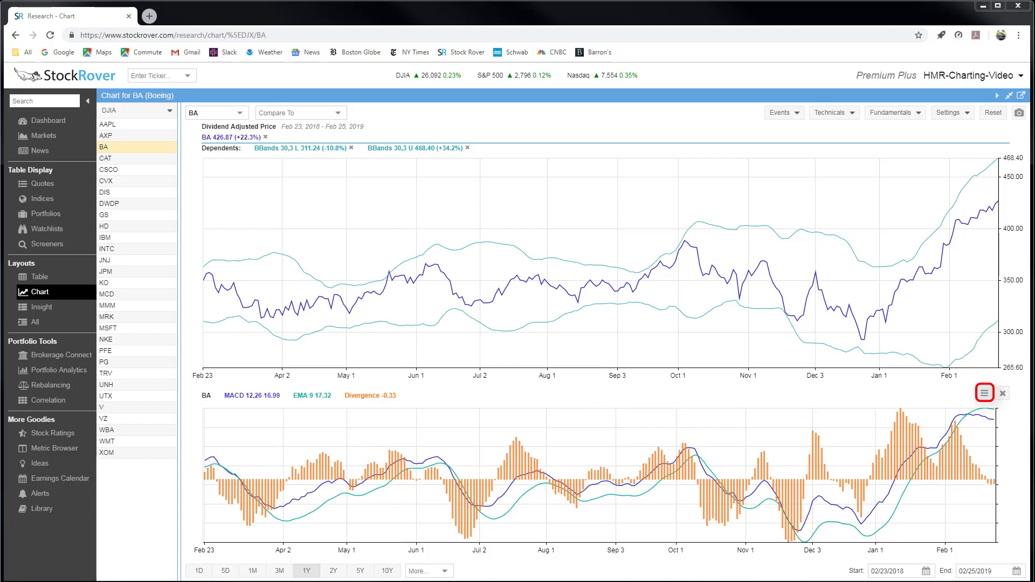
pyautogui.click(985, 393)
pyautogui.moveTo(987, 407)
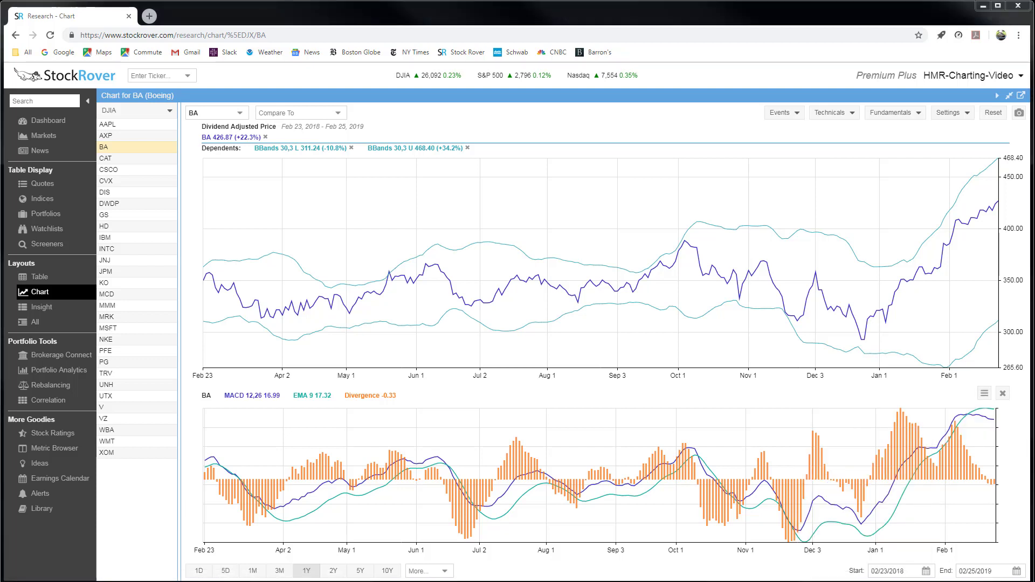
pyautogui.click(1004, 394)
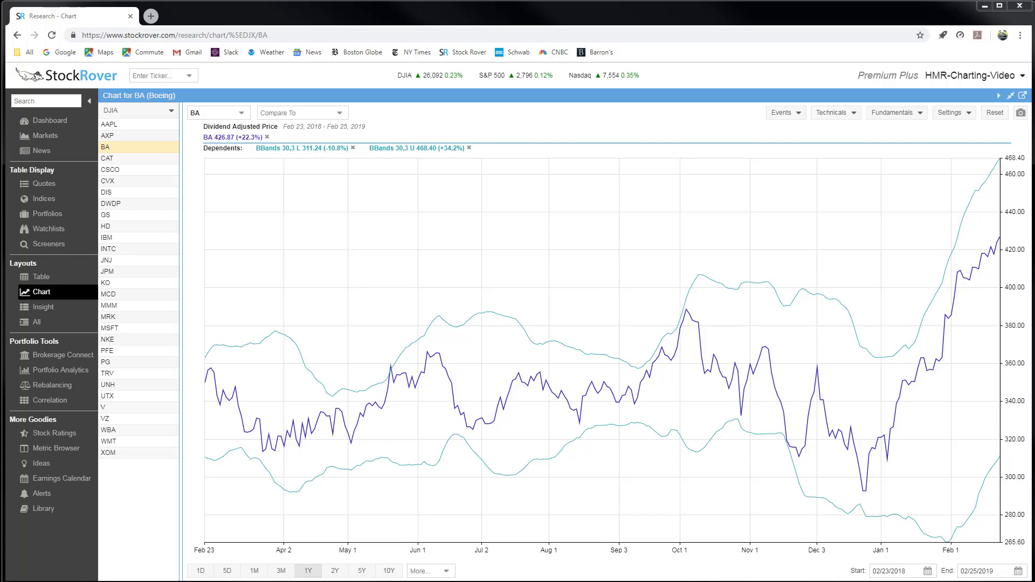
# Add a 14-period Relative Strength Index pane below Boeing's price chart
pyautogui.click(831, 113)
pyautogui.click(821, 200)
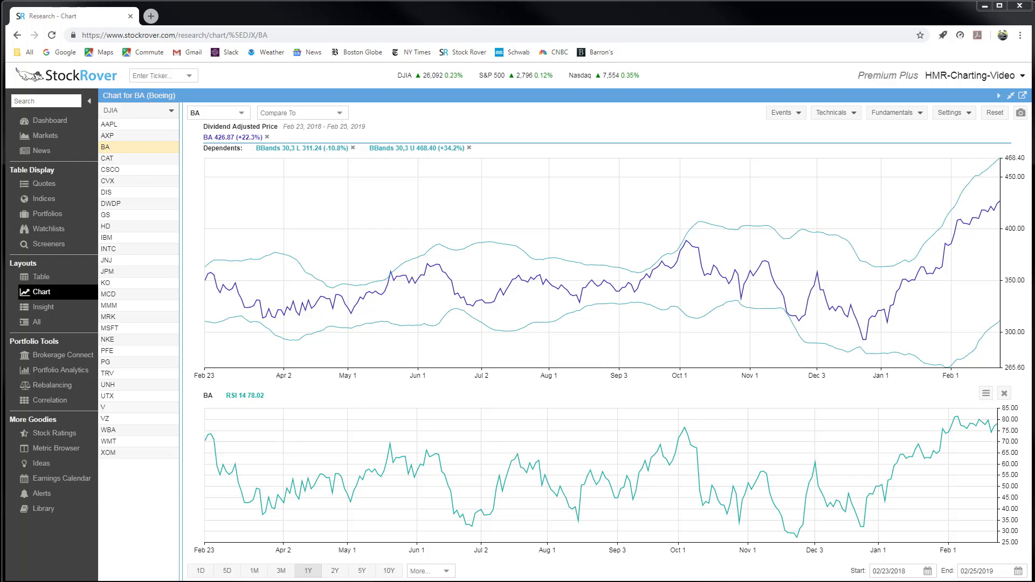
# Switch the chart to three months and add a Volume pane below it
pyautogui.click(281, 571)
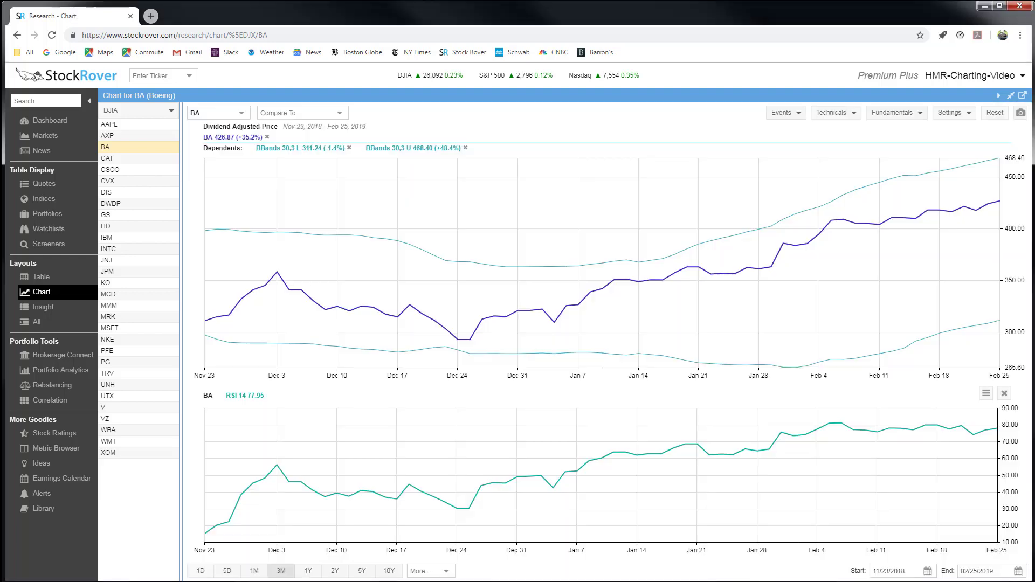
pyautogui.click(839, 114)
pyautogui.click(843, 230)
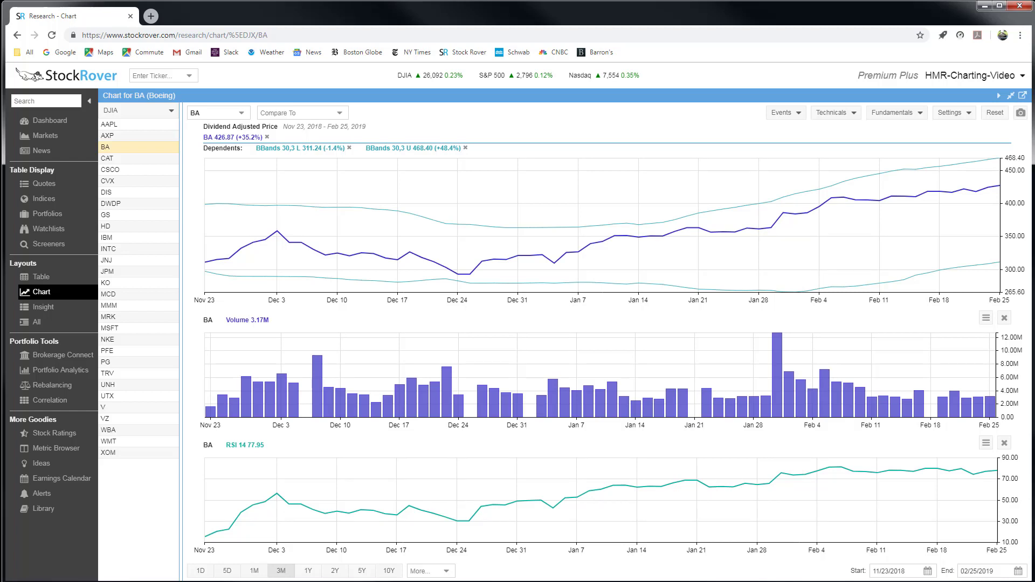
# Add a moving-average line to the volume bars and colour them by up/down days
pyautogui.click(986, 321)
pyautogui.click(977, 358)
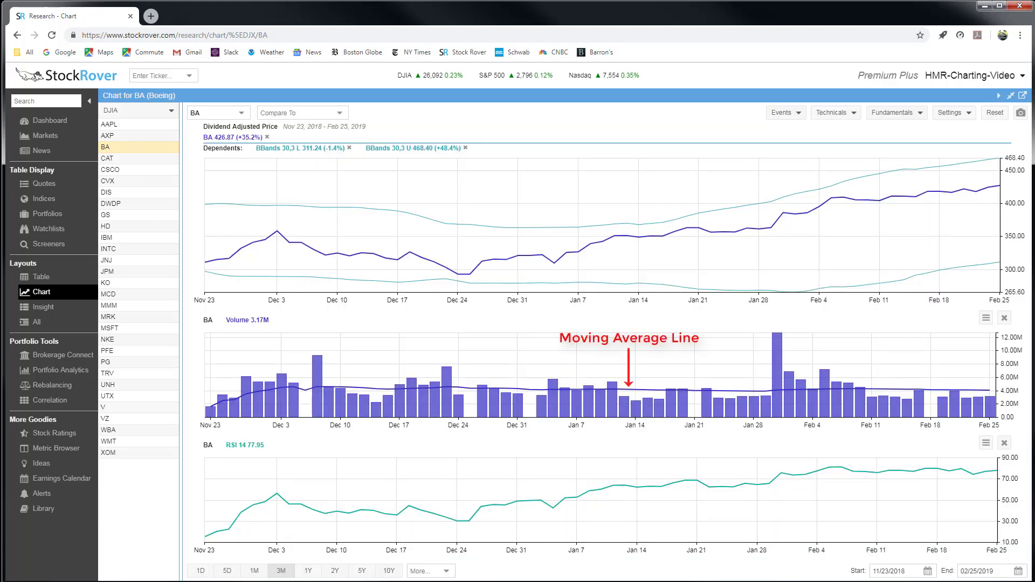
pyautogui.click(986, 318)
pyautogui.click(987, 339)
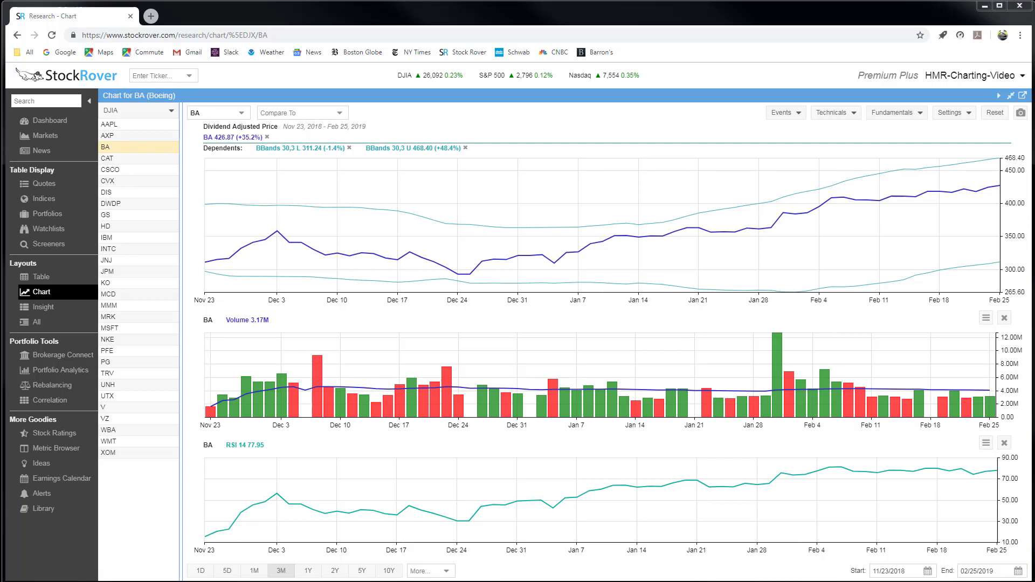
# Remove the Volume and RSI panes and extend Boeing's chart to ten years
pyautogui.click(1004, 318)
pyautogui.click(1004, 393)
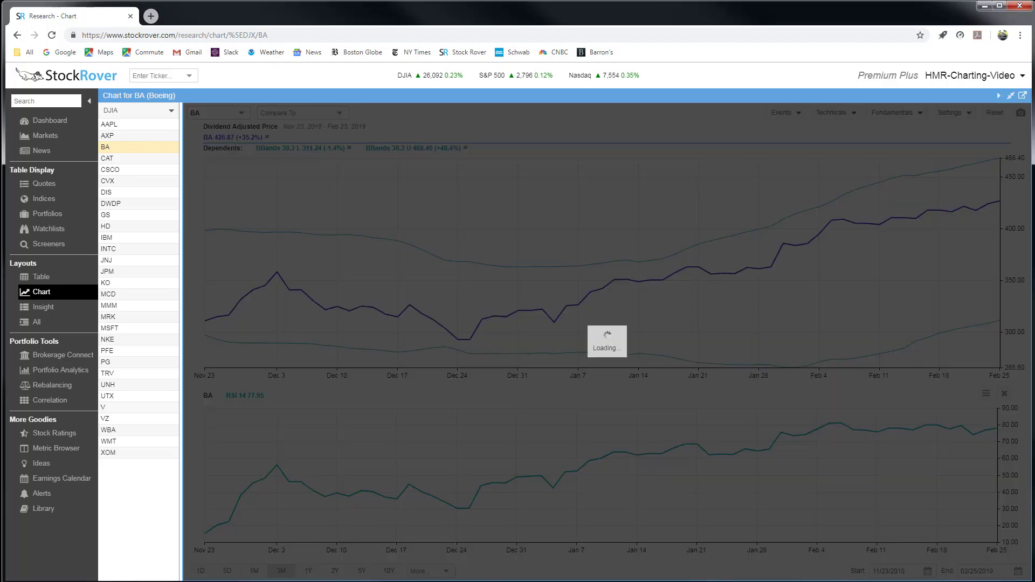
pyautogui.click(389, 572)
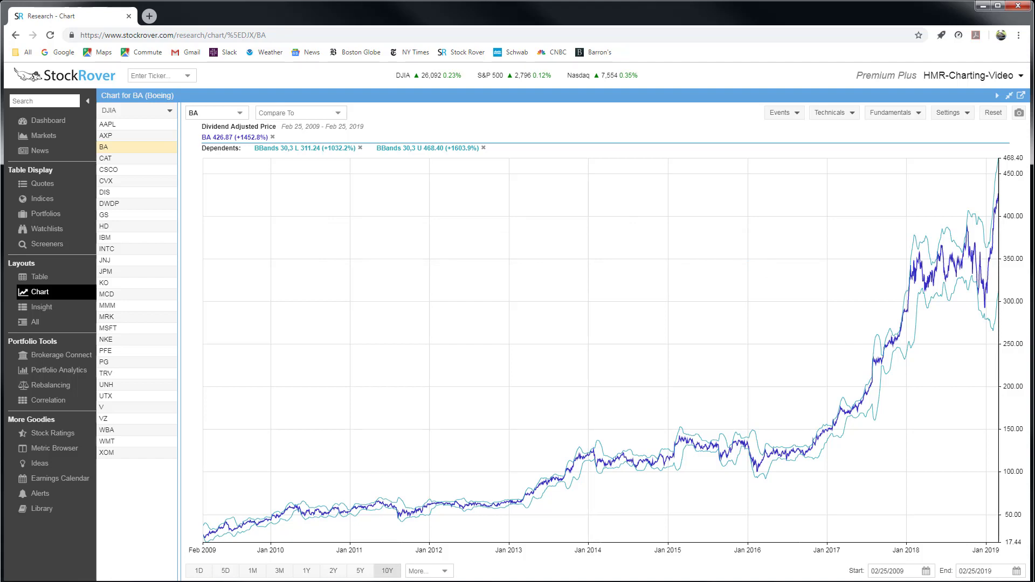
pyautogui.click(884, 114)
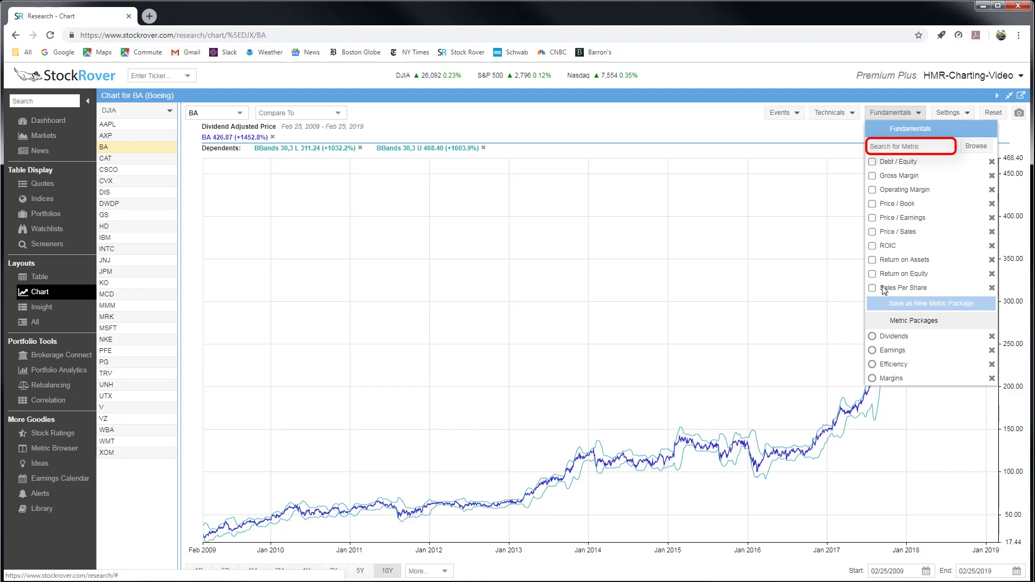
# Search the fundamental metrics for 'debt' and scroll through the matching results
pyautogui.click(915, 146)
pyautogui.write('debt')
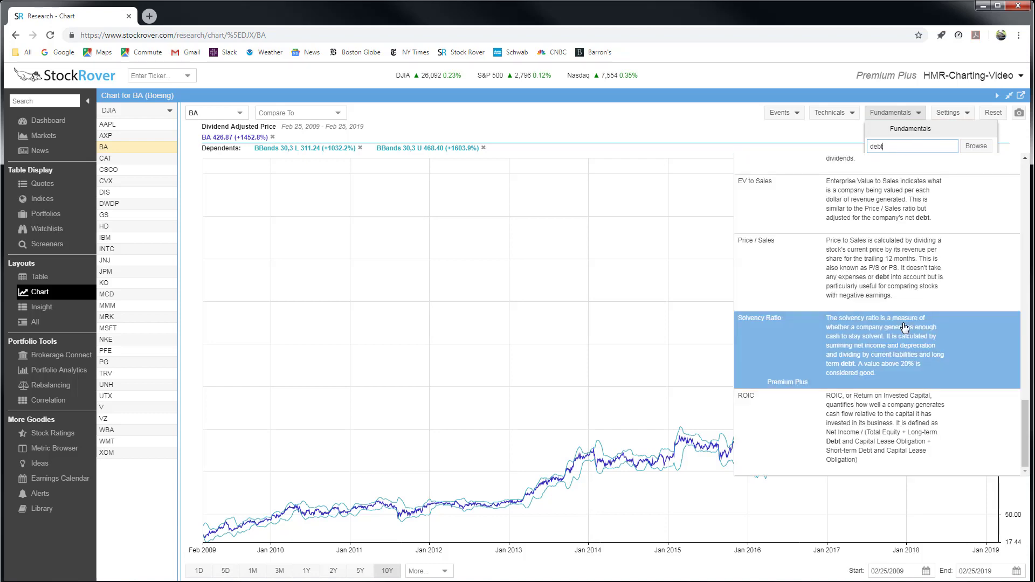
pyautogui.scroll(10, 905, 328)
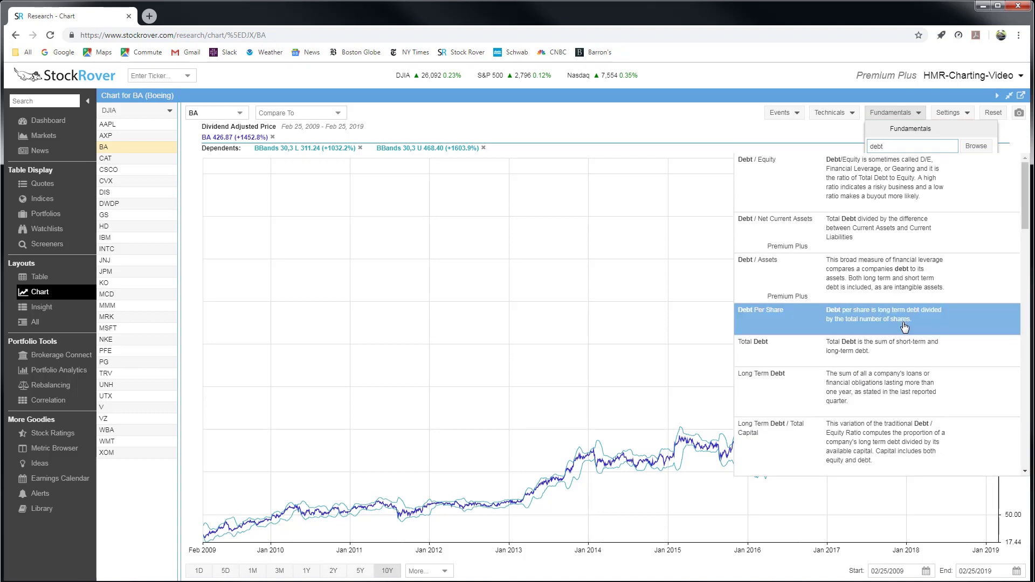
pyautogui.scroll(-10, 904, 328)
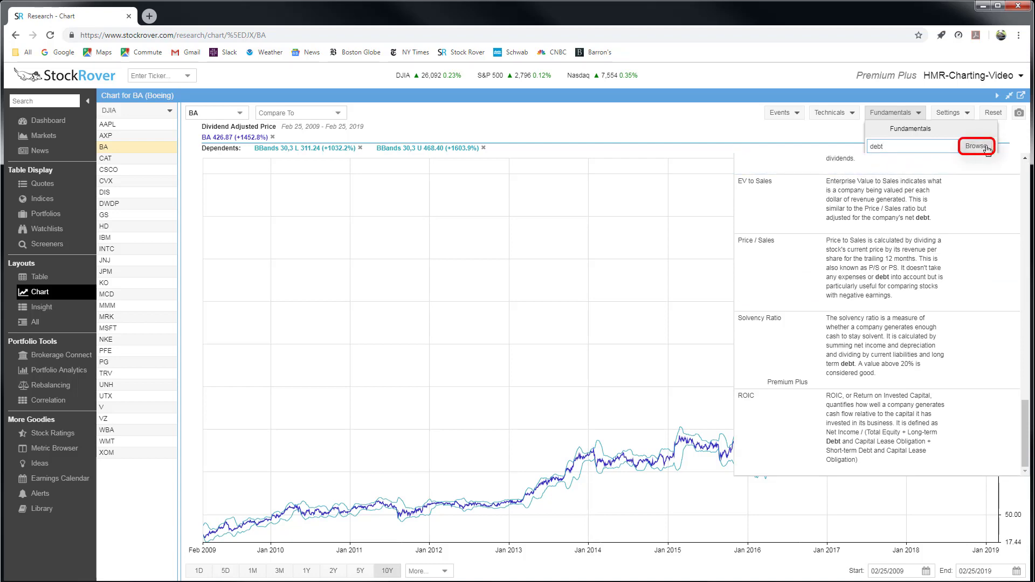
# Search the metric browser for 'equity' and add Equity Per Share as a subchart
pyautogui.click(988, 147)
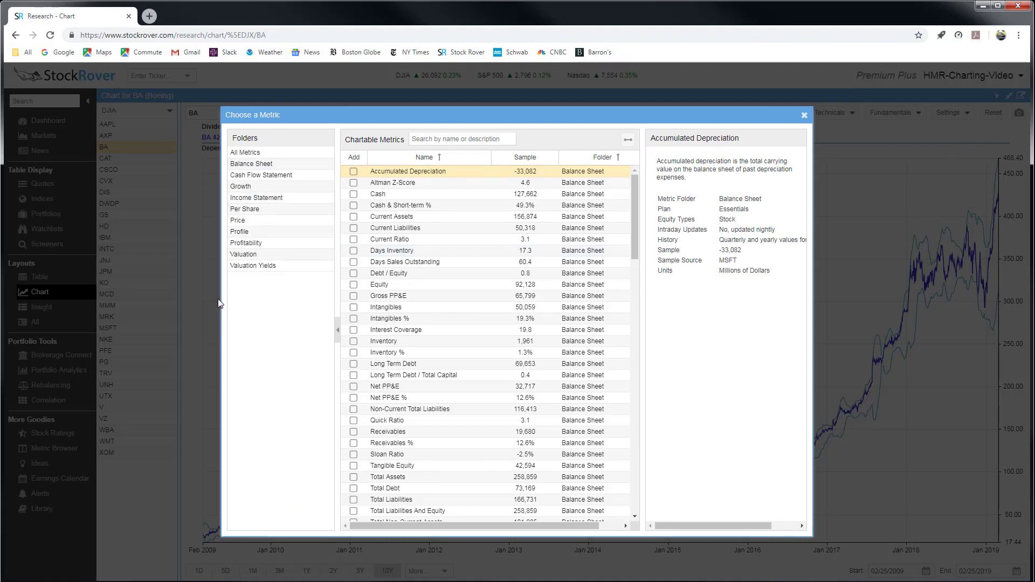
pyautogui.click(449, 138)
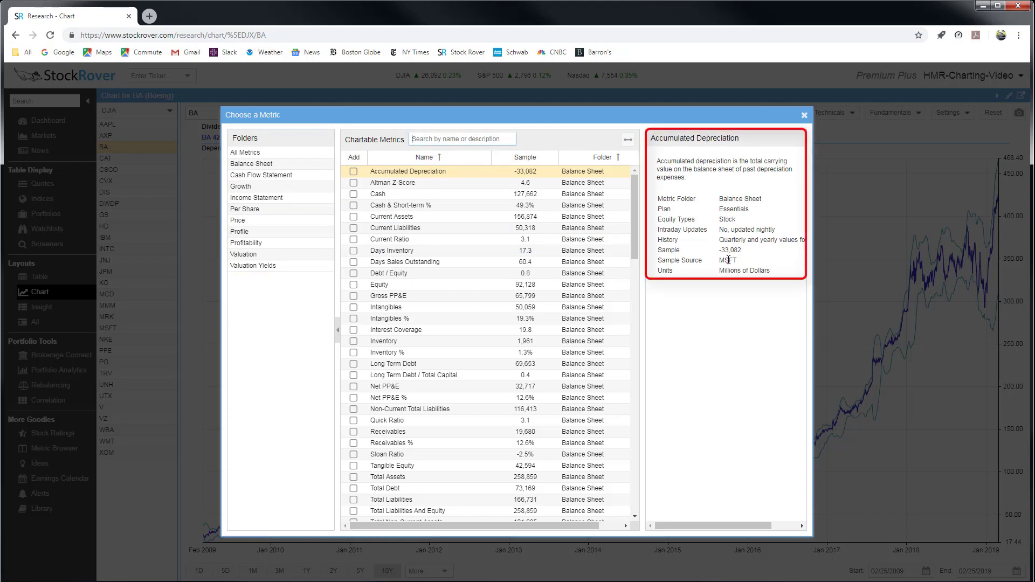
pyautogui.click(448, 138)
pyautogui.write('equity')
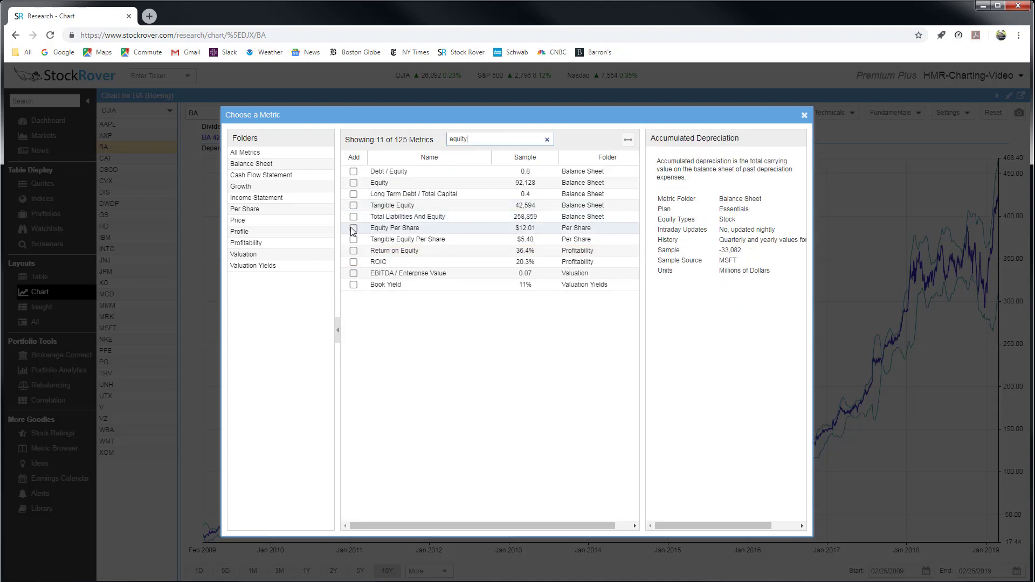
pyautogui.click(353, 229)
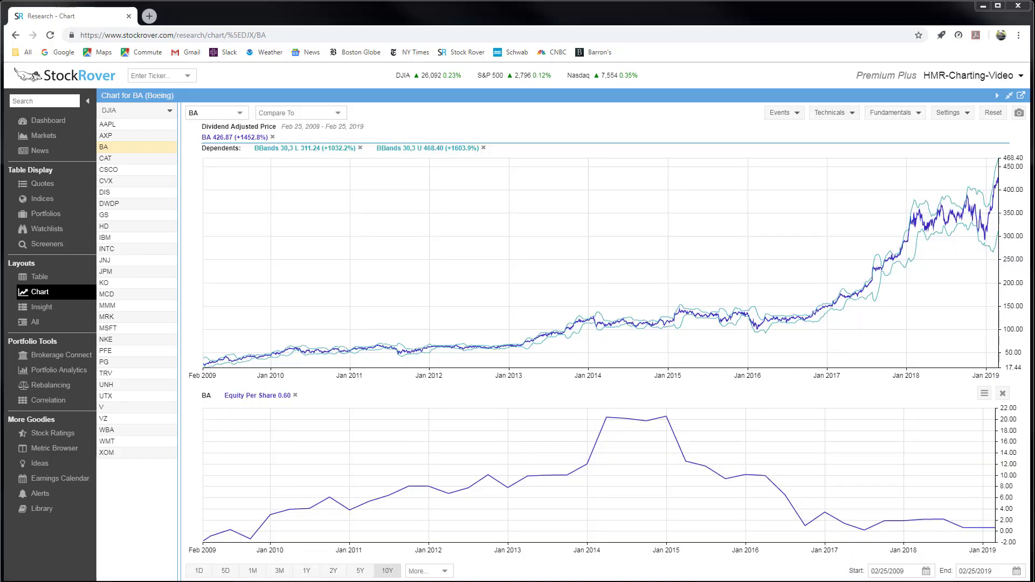
# Chart Return on Equity, then switch the subchart to the Margins package (gross, operating, net)
pyautogui.click(893, 115)
pyautogui.click(895, 114)
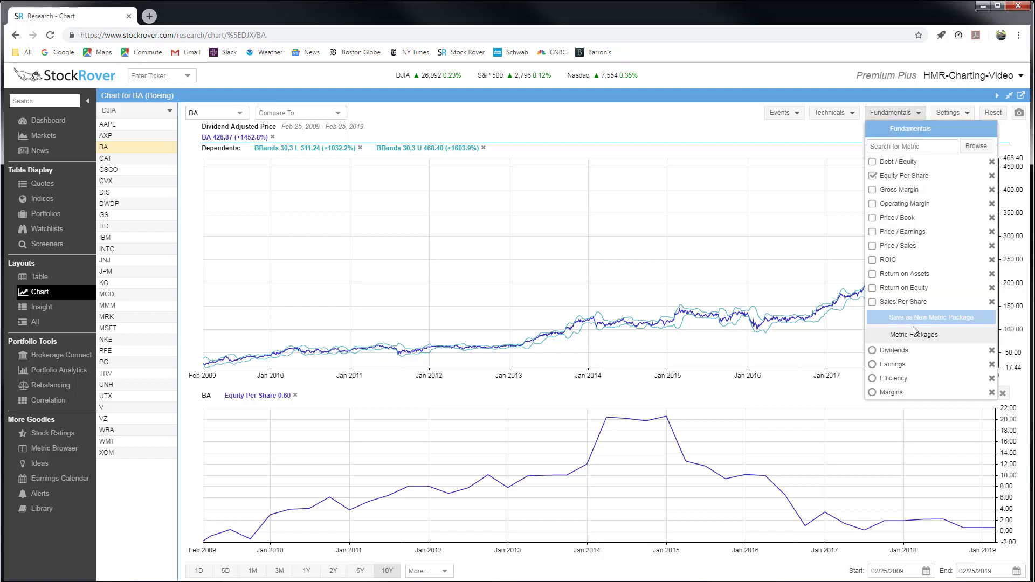
pyautogui.click(910, 335)
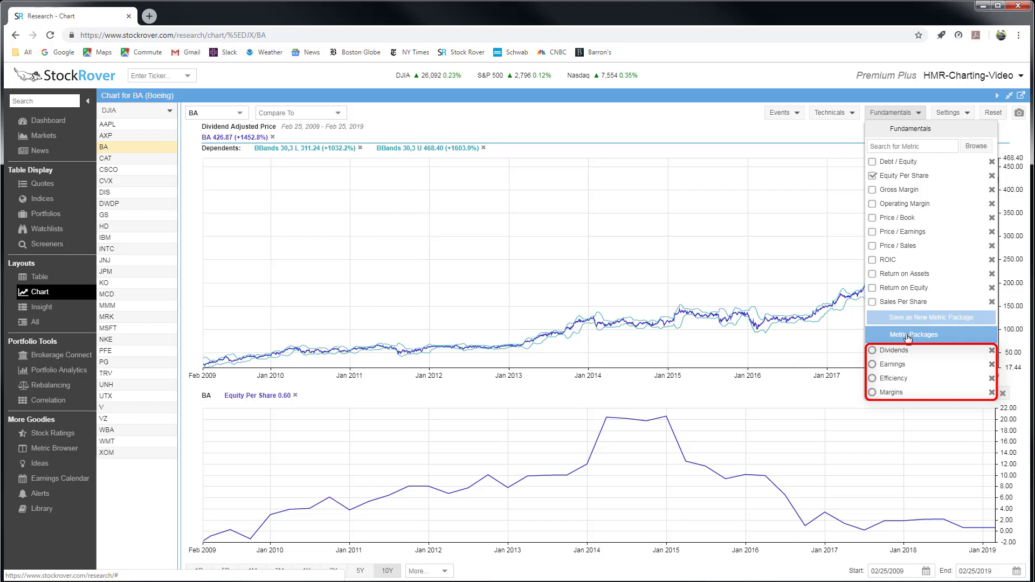
pyautogui.click(905, 288)
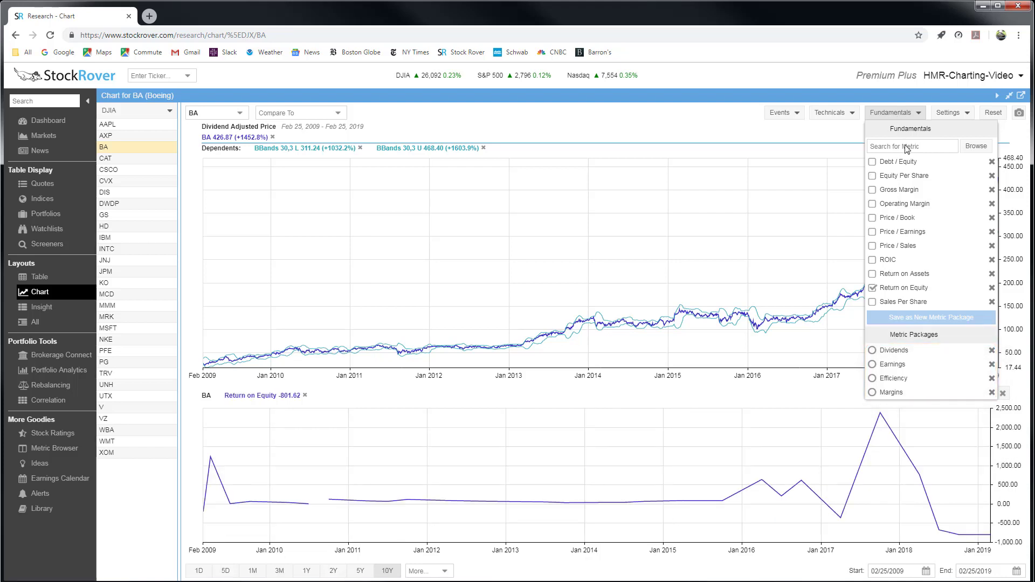
pyautogui.click(890, 393)
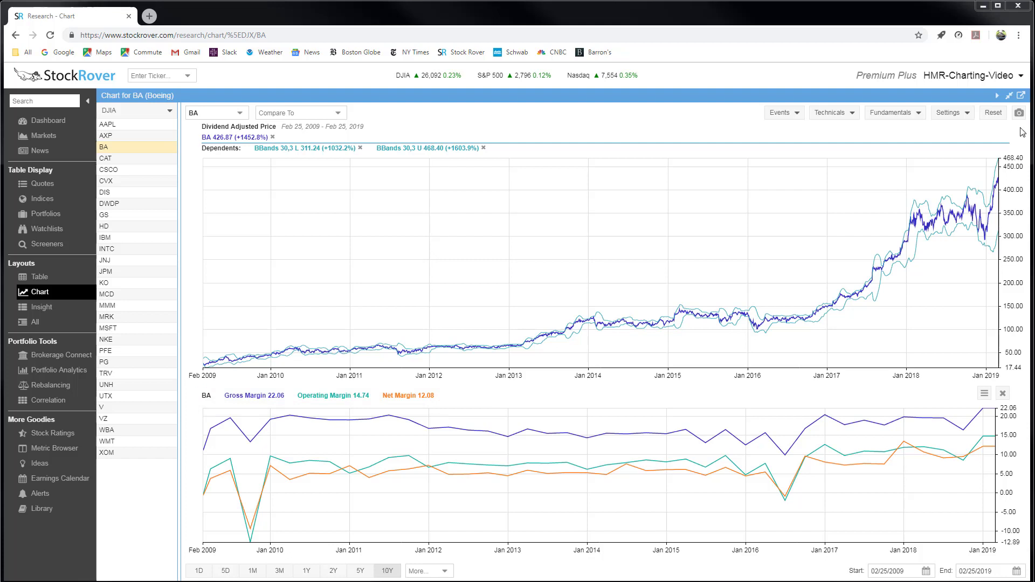
# Add Price/Book, Price/Earnings and Price/Sales as a subchart below Boeing's price chart
pyautogui.click(903, 115)
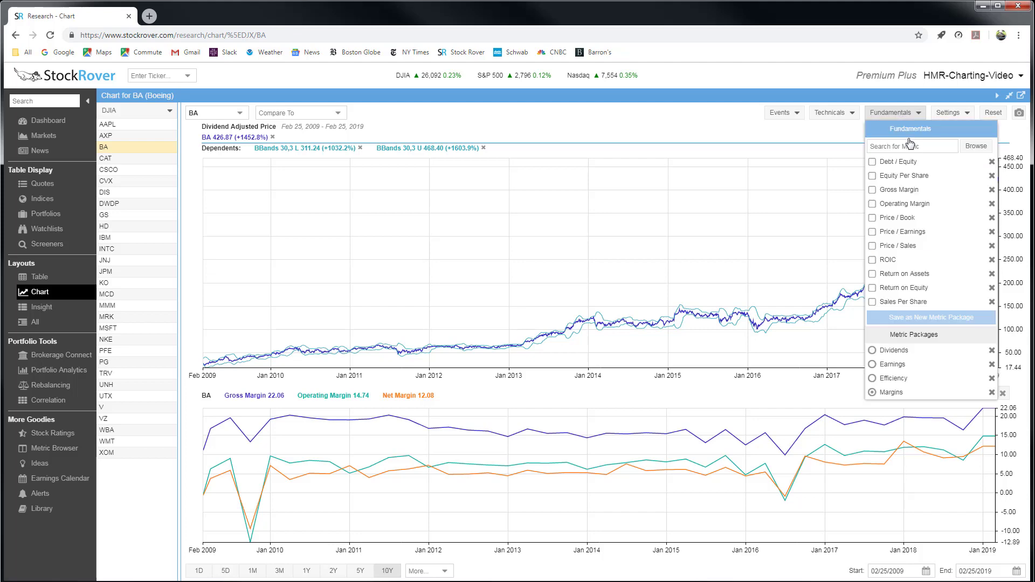
pyautogui.click(873, 218)
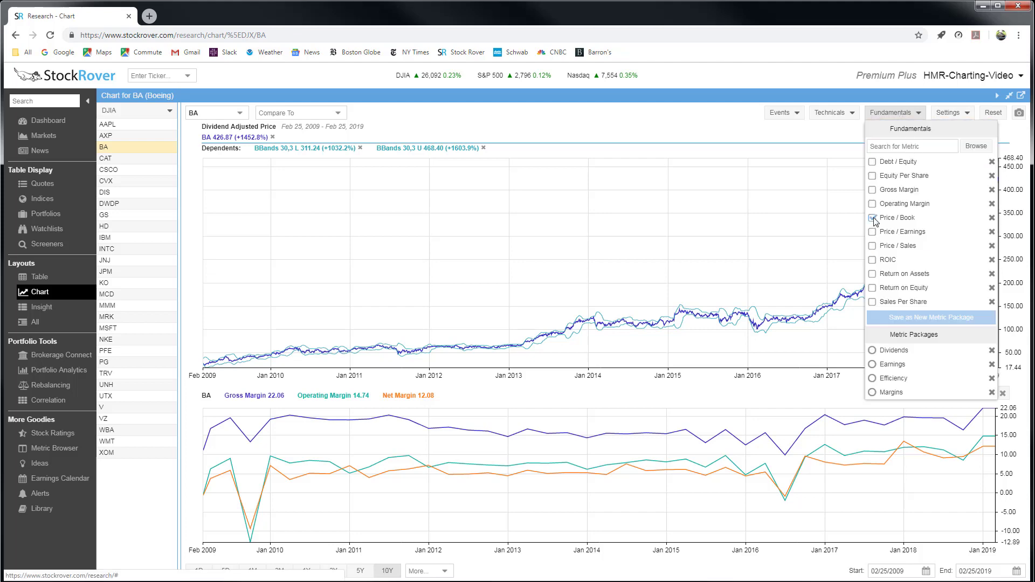
pyautogui.click(873, 232)
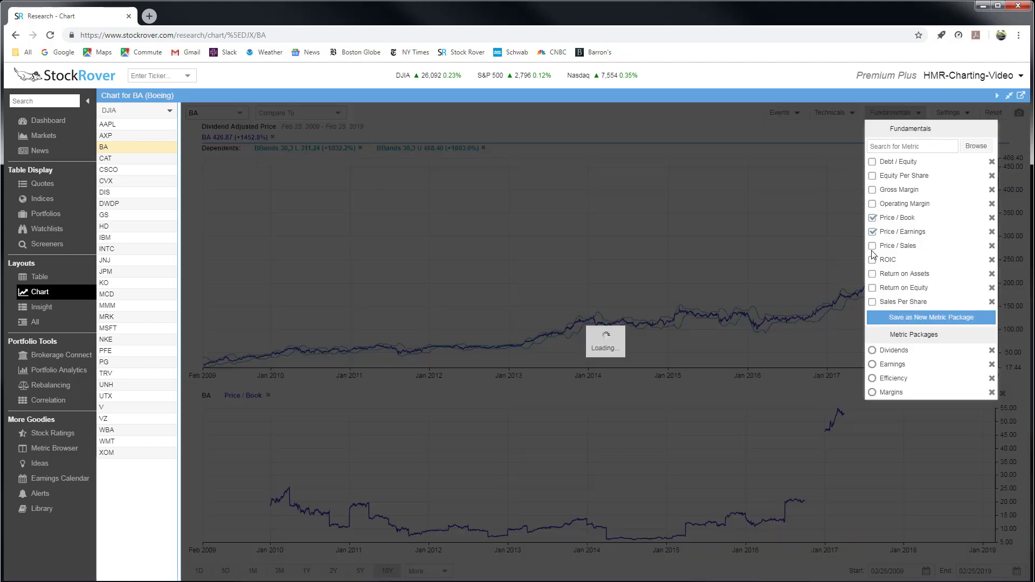
pyautogui.click(872, 246)
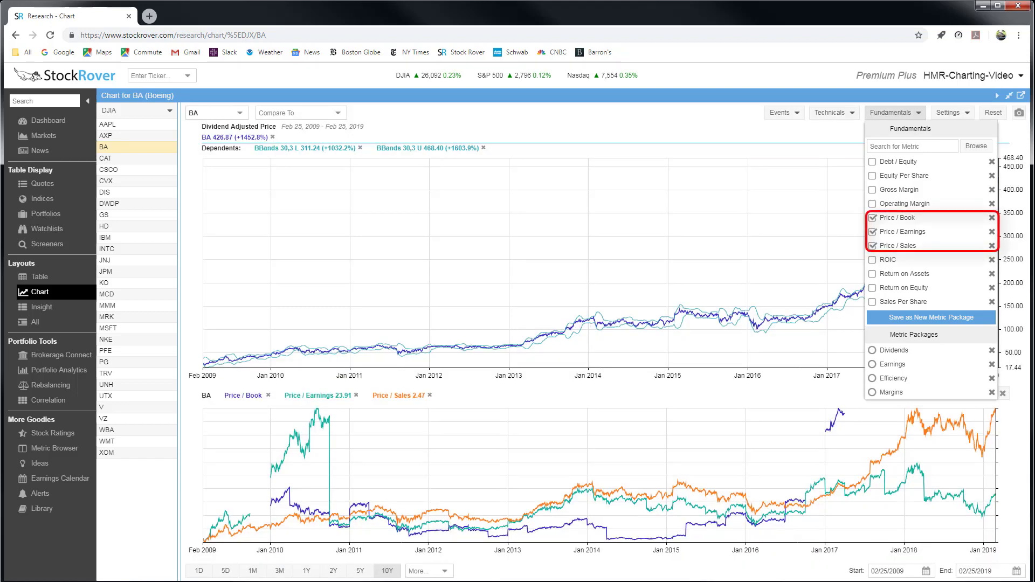
# Save the three checked fundamentals as a package named 'PE and Friends'
pyautogui.click(948, 319)
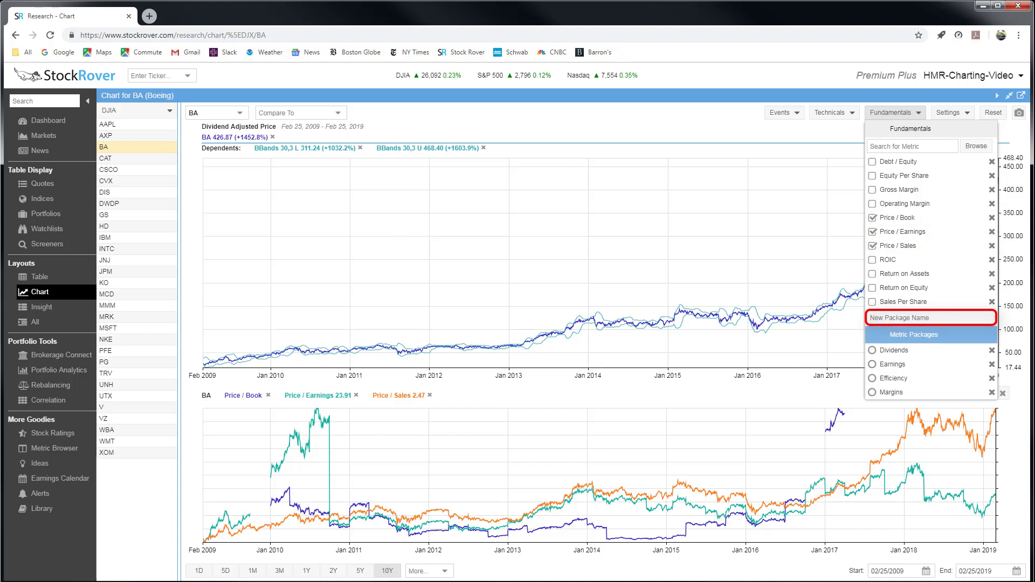
pyautogui.write('PE a')
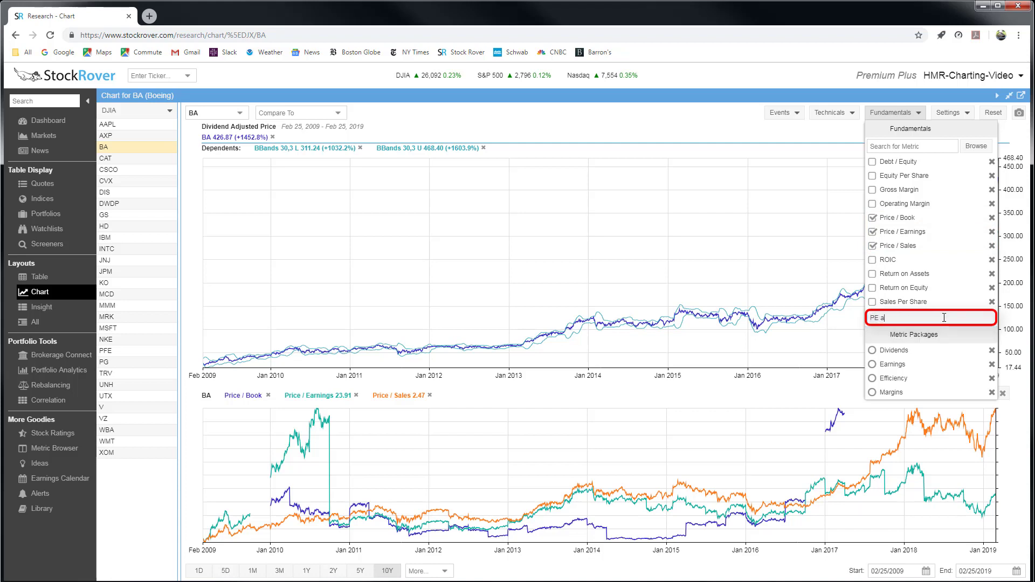
pyautogui.write('nd Friends')
pyautogui.press('Return')
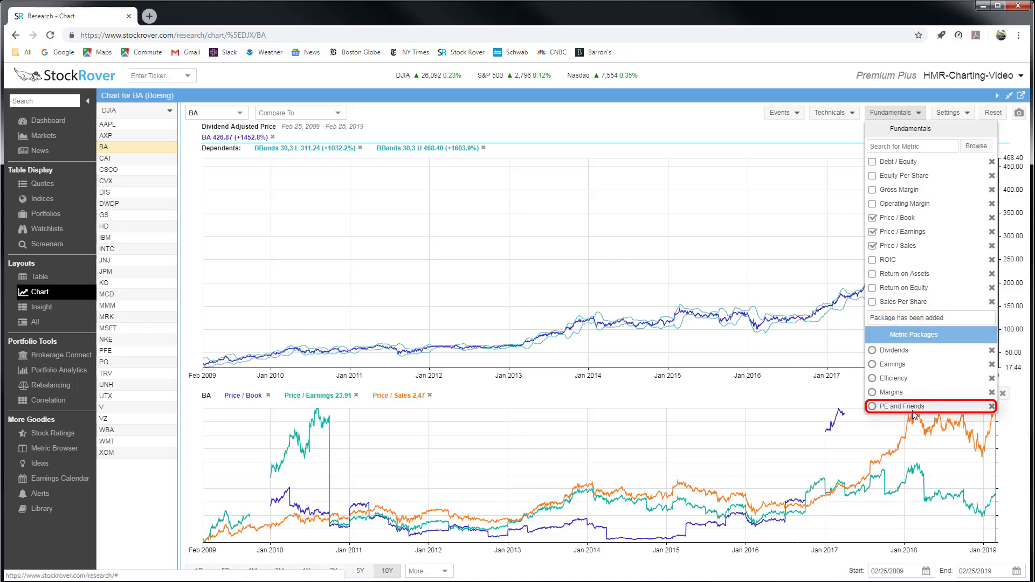
pyautogui.moveTo(911, 411)
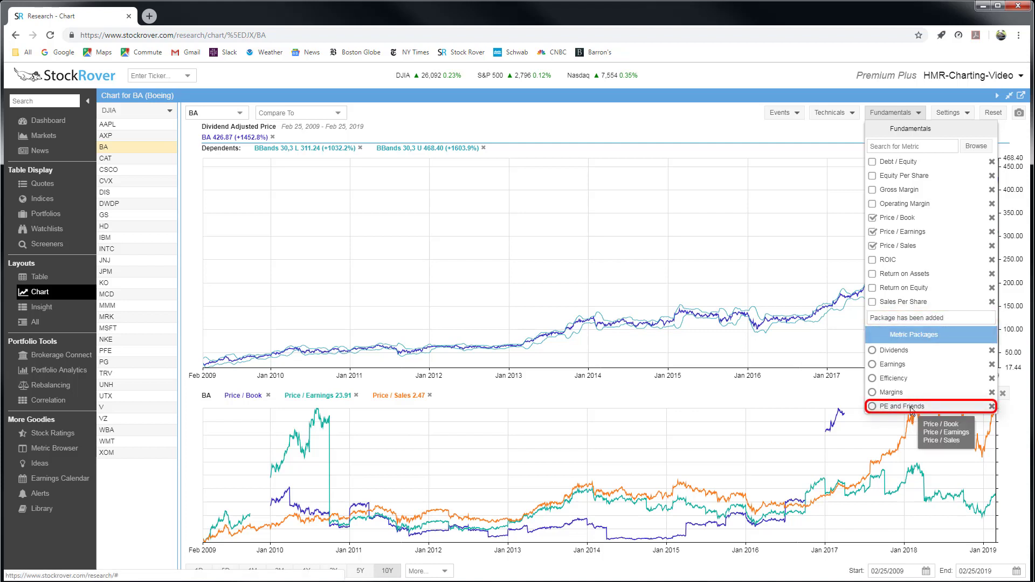
pyautogui.click(912, 409)
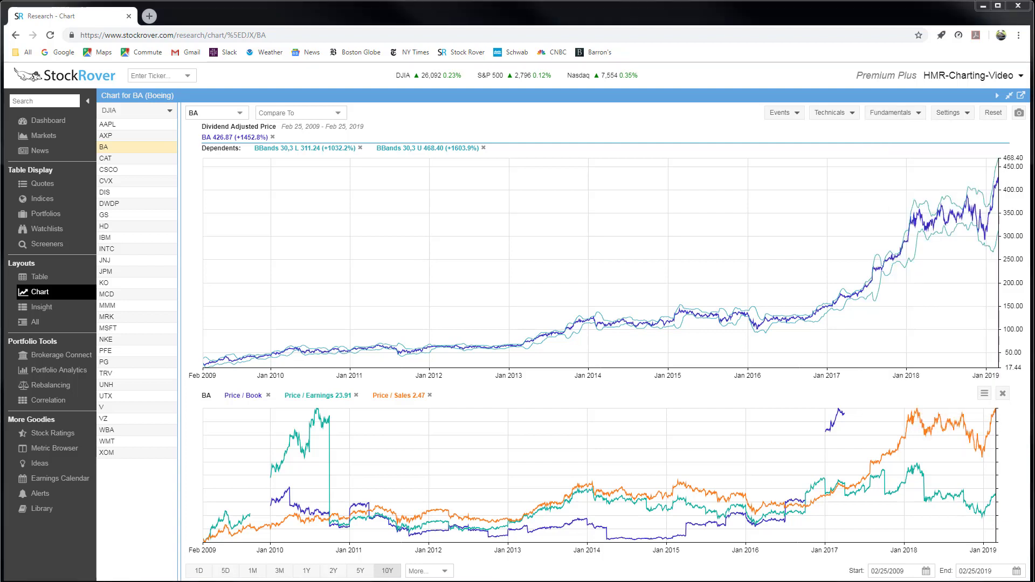
# Remove the price-ratio subchart and the Bollinger Bands overlay
pyautogui.click(1004, 394)
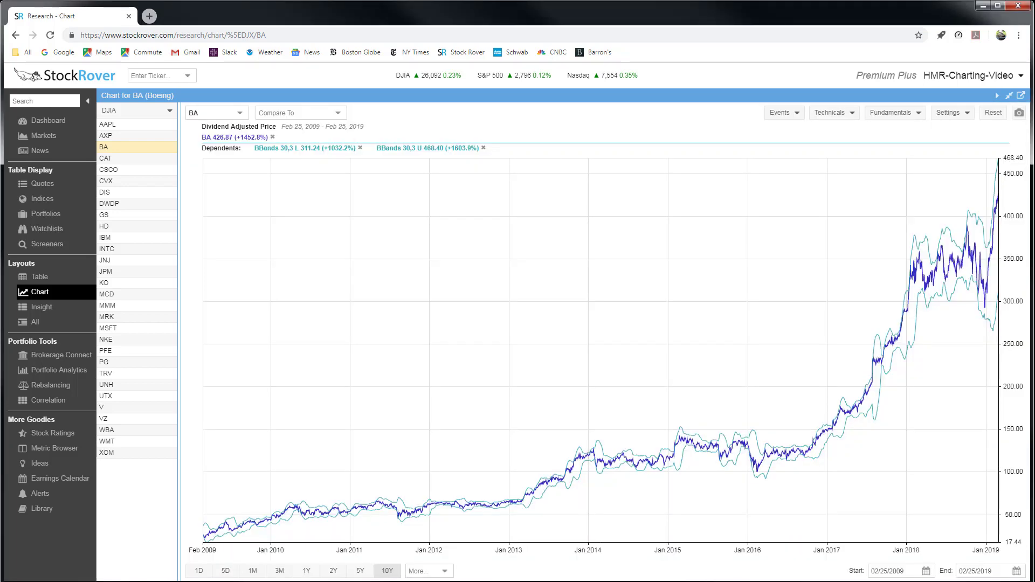
pyautogui.click(836, 115)
pyautogui.click(819, 173)
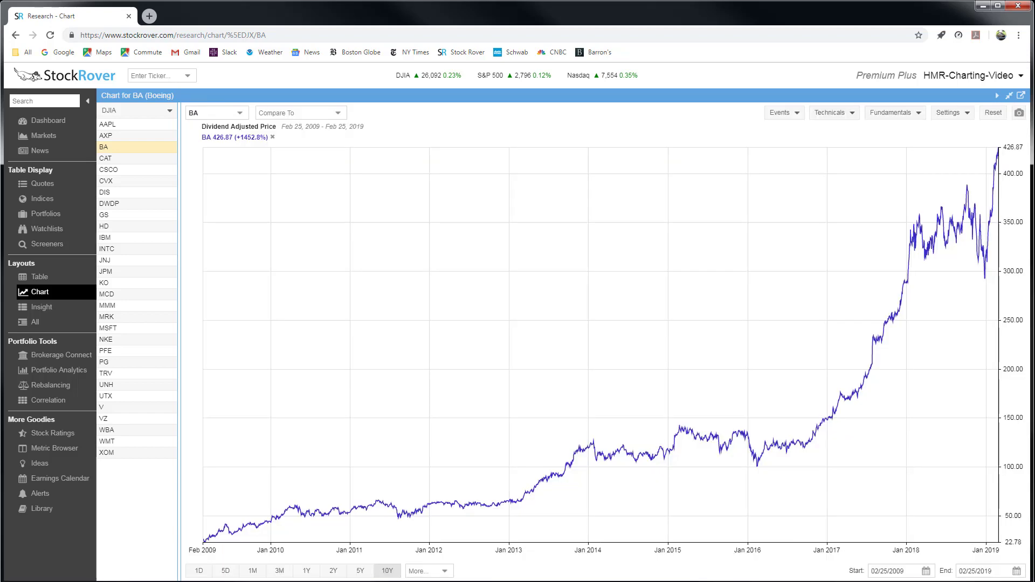
# Chart Comcast (CMCSA) in place of BA over a two-year range
pyautogui.click(333, 571)
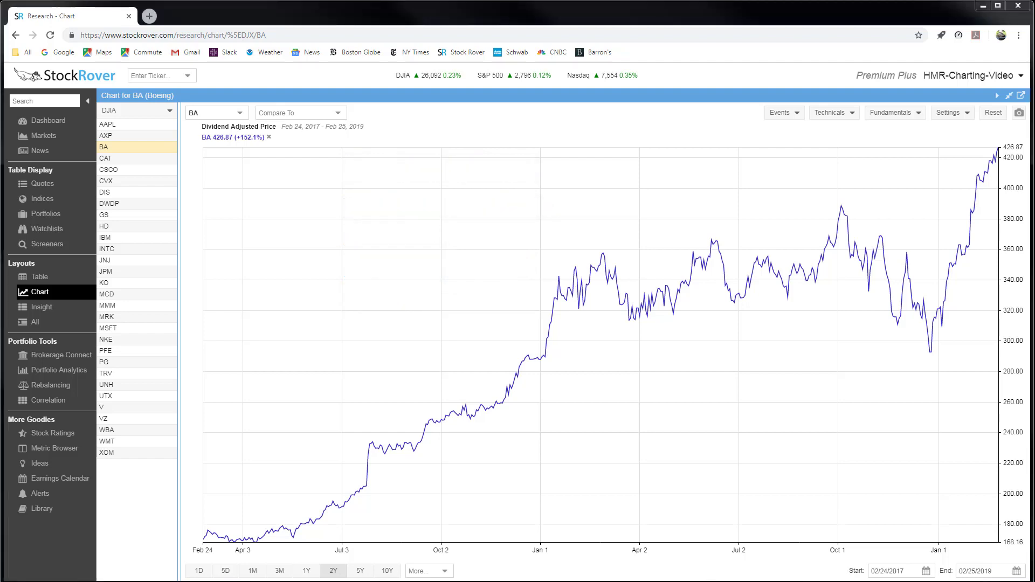
pyautogui.click(189, 112)
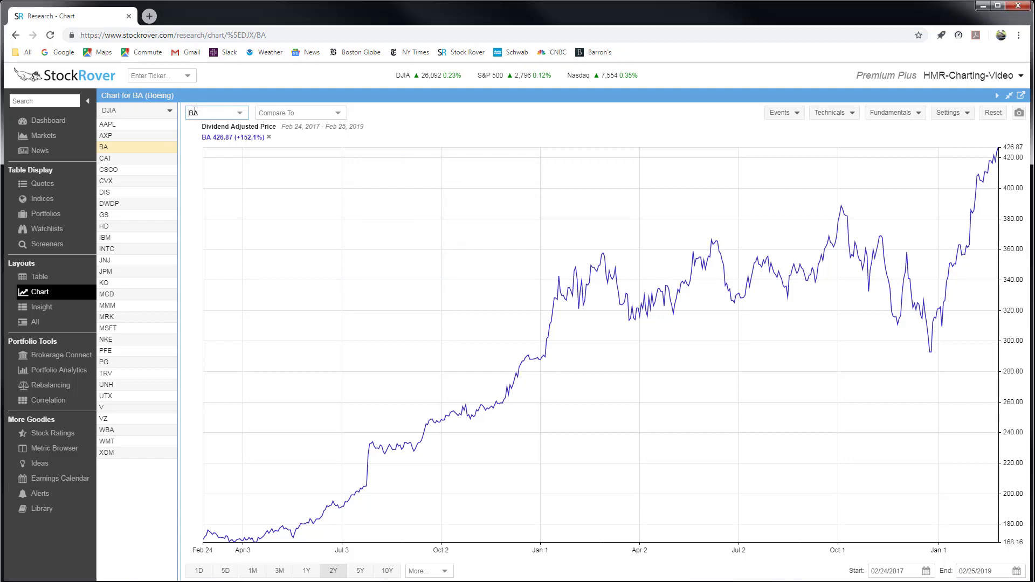
pyautogui.press('Delete')
pyautogui.press('Delete')
pyautogui.write('CMCSA')
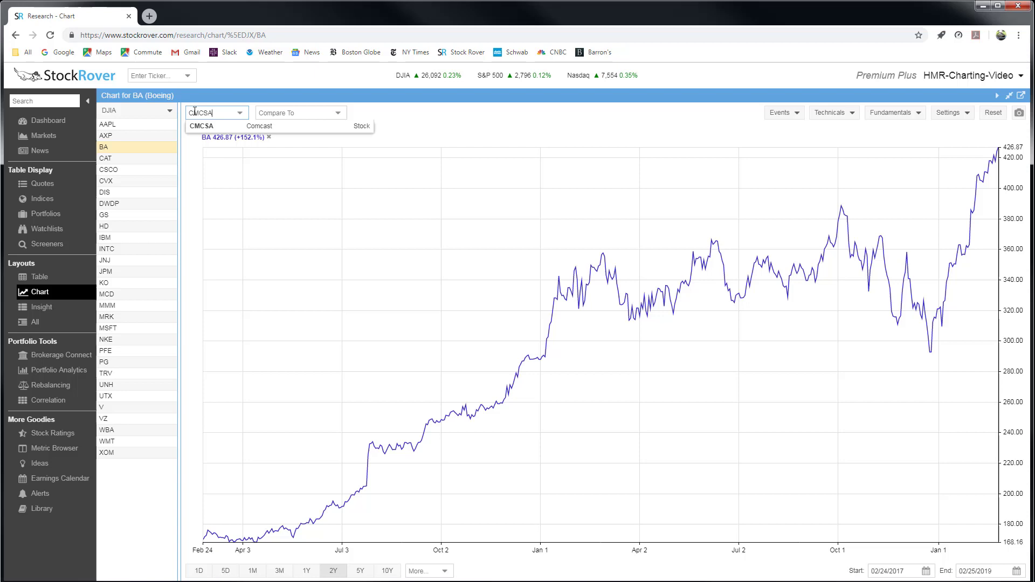
pyautogui.press('Return')
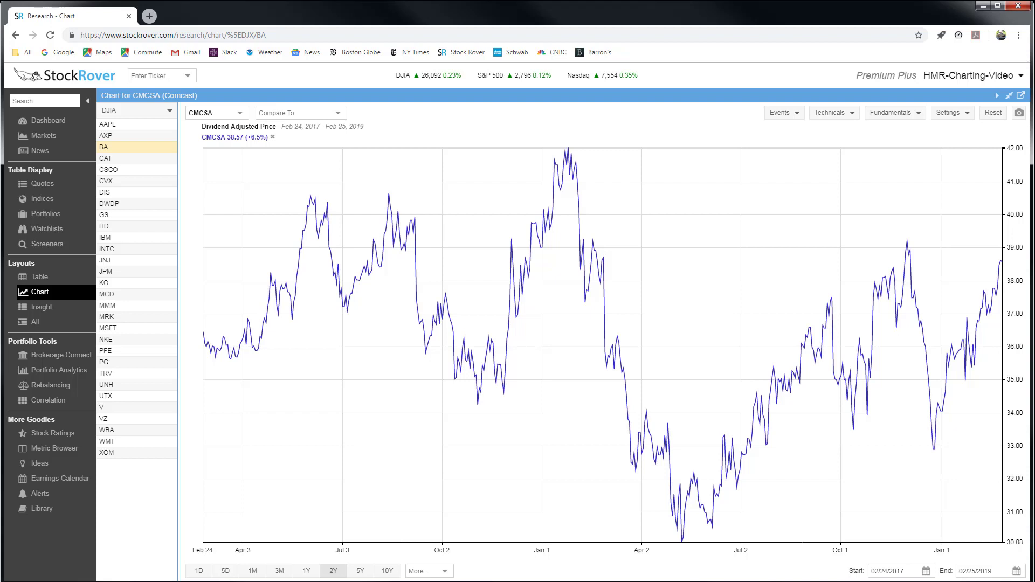
pyautogui.click(781, 112)
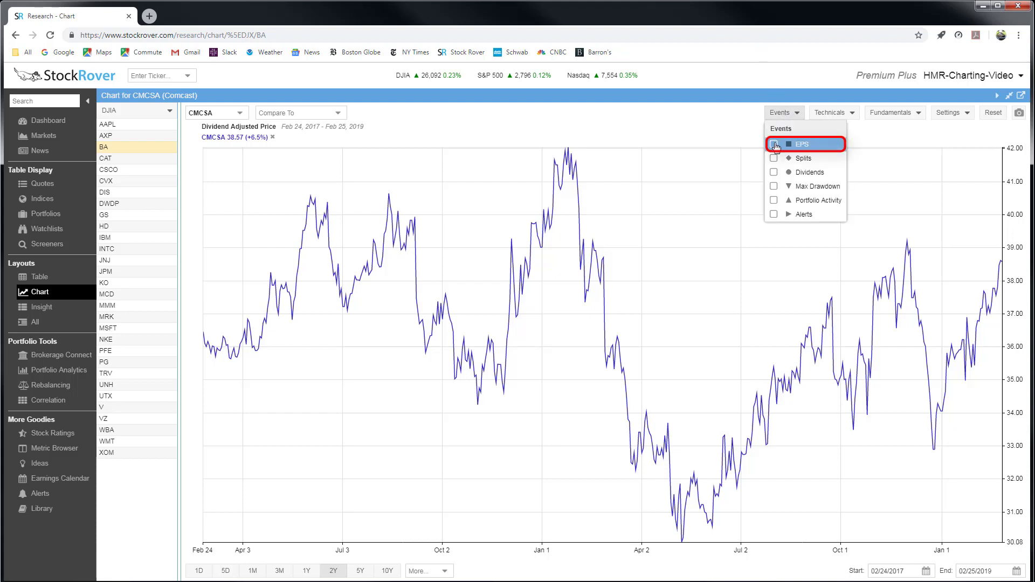
pyautogui.click(774, 144)
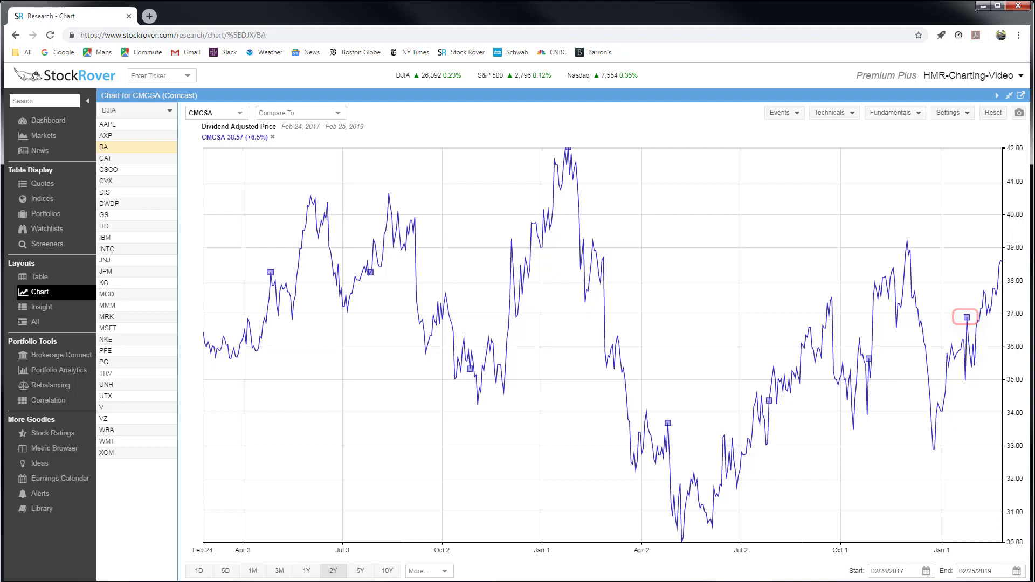
pyautogui.moveTo(272, 274)
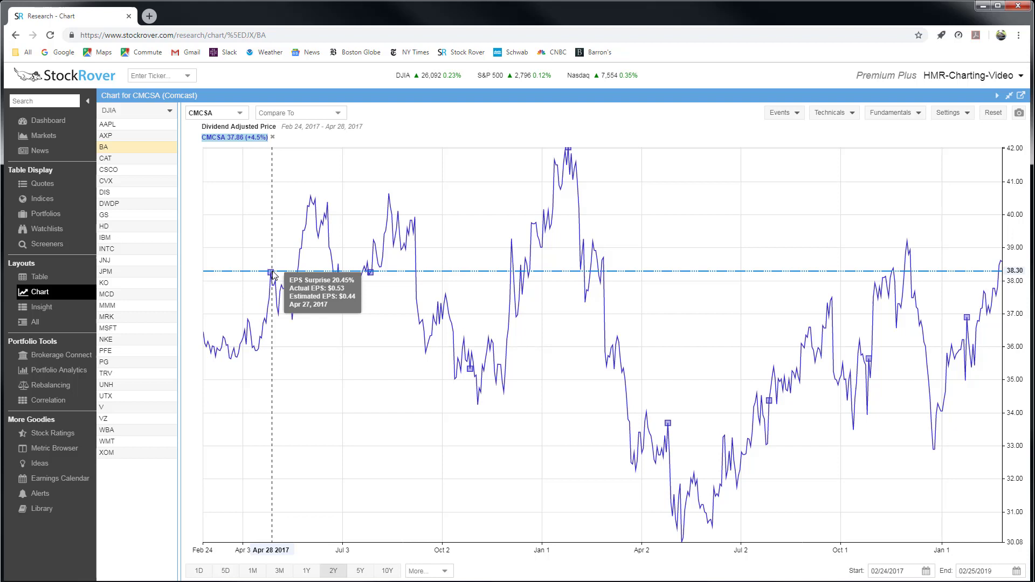
pyautogui.moveTo(371, 274)
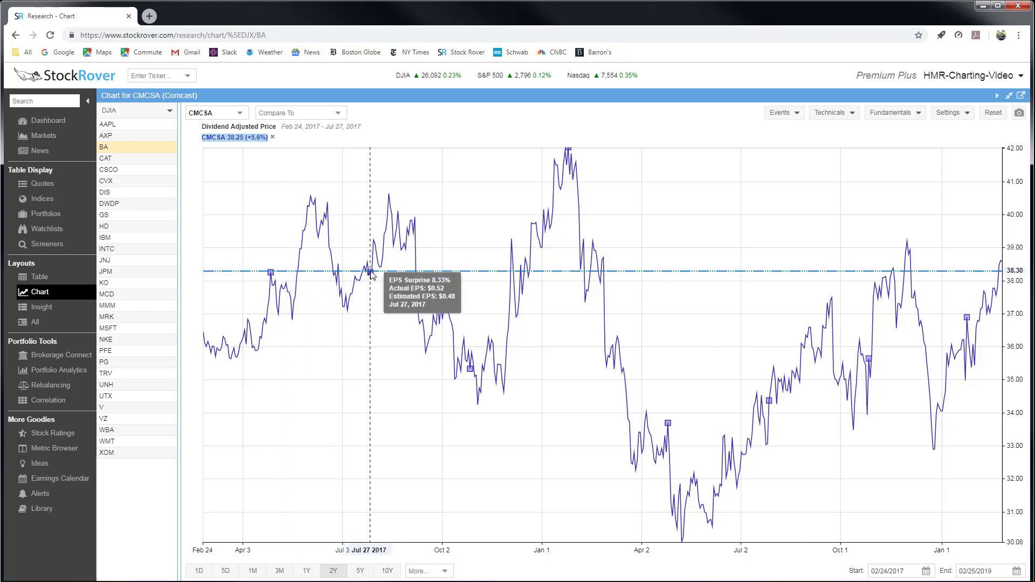
pyautogui.moveTo(470, 371)
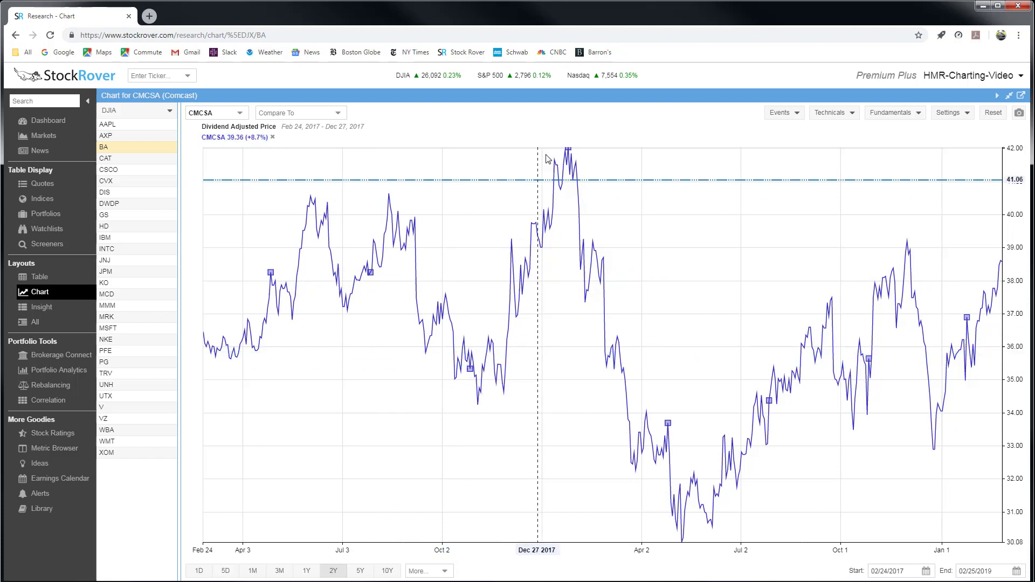
pyautogui.moveTo(569, 154)
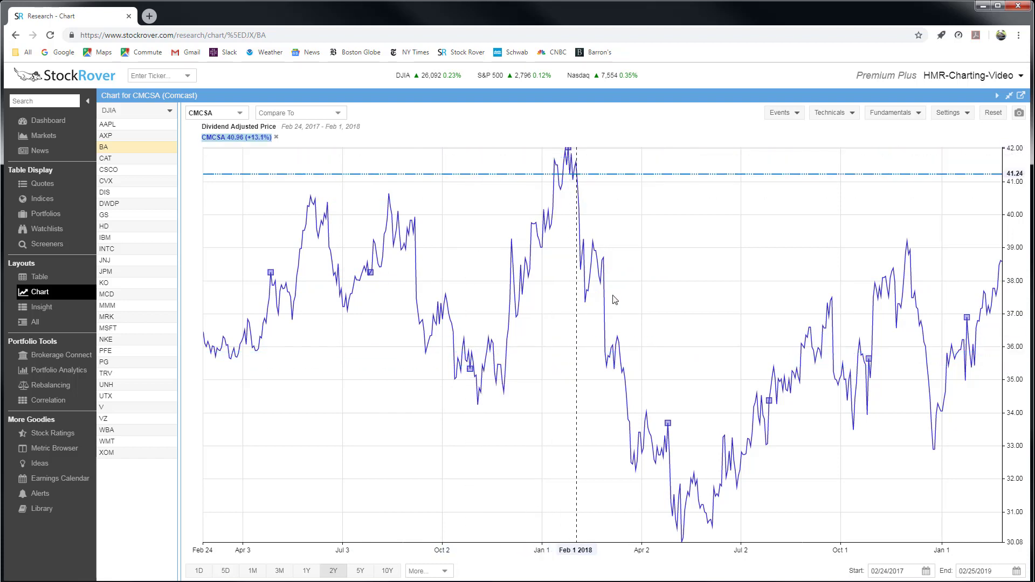
pyautogui.moveTo(667, 424)
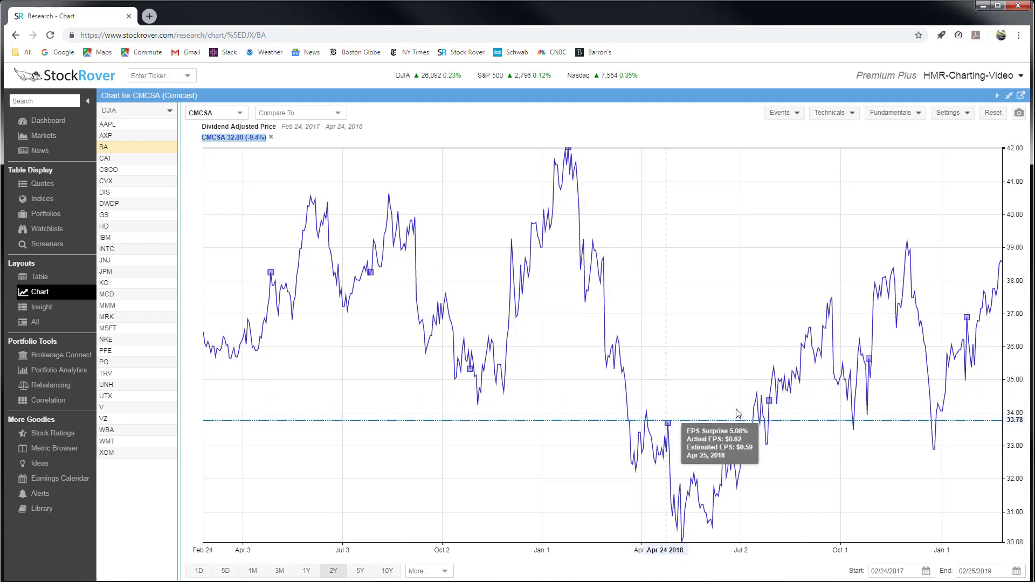
pyautogui.moveTo(773, 402)
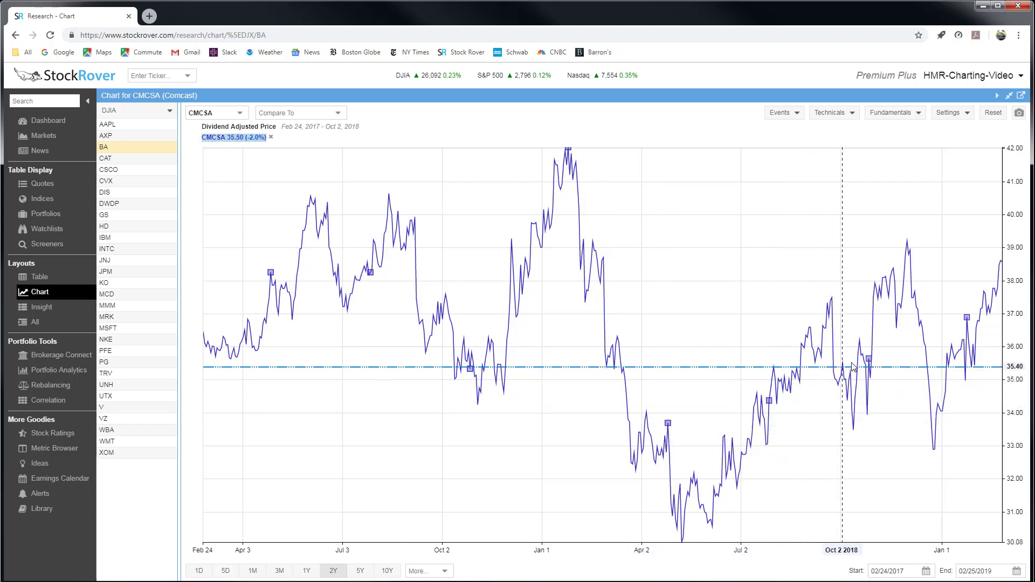
pyautogui.moveTo(869, 359)
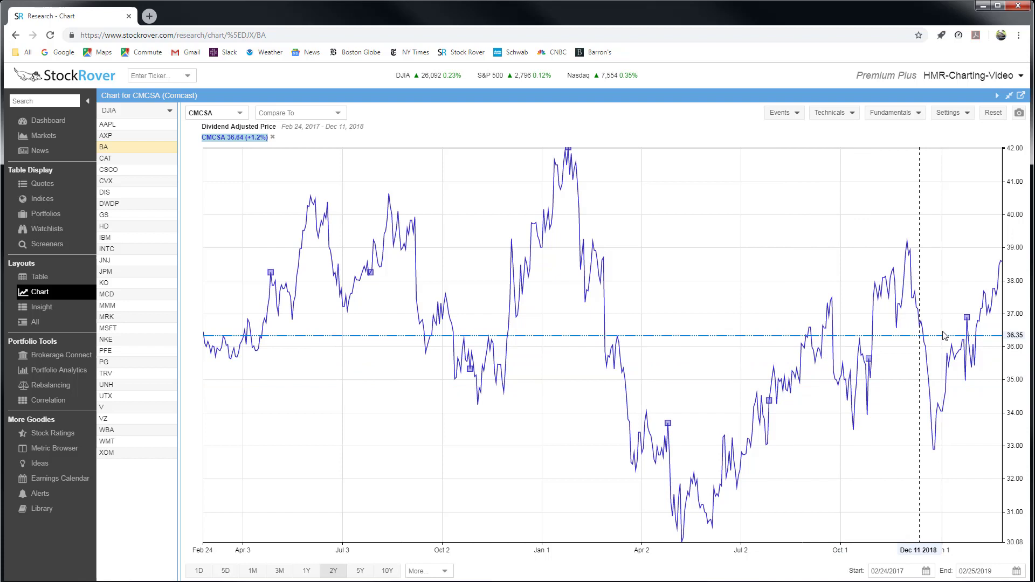
pyautogui.moveTo(968, 318)
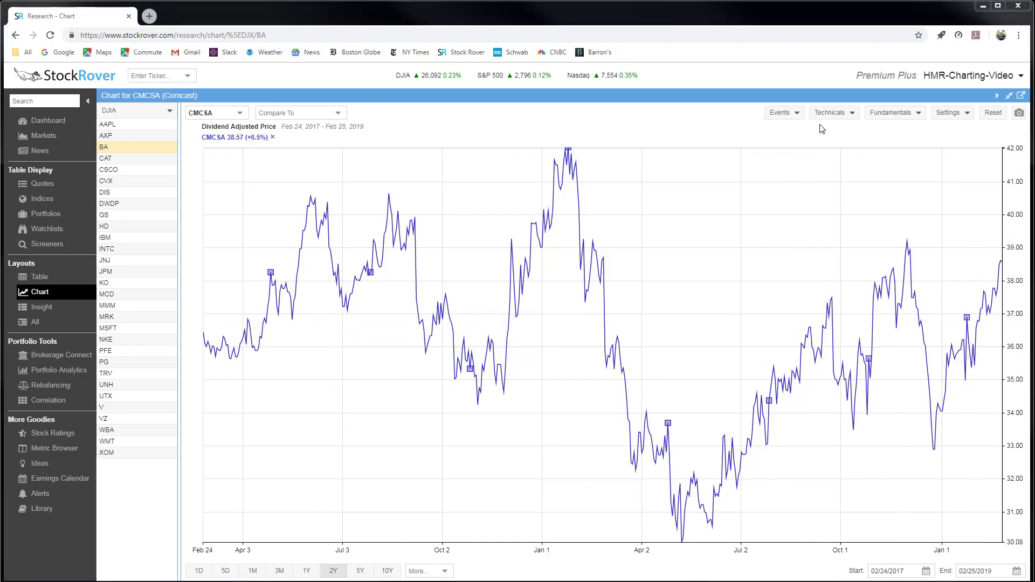
pyautogui.click(801, 114)
pyautogui.click(781, 143)
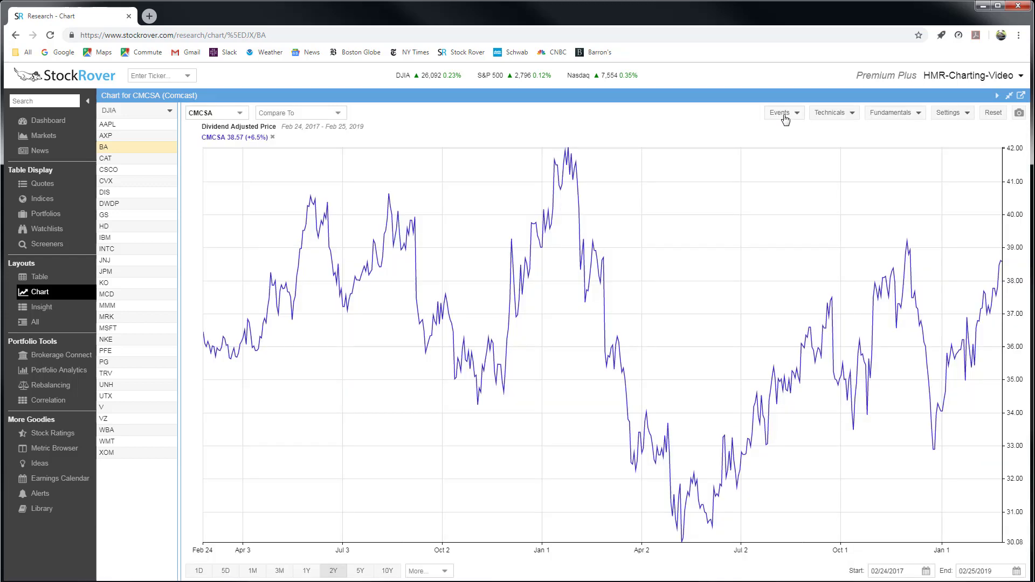
pyautogui.click(785, 114)
pyautogui.click(781, 158)
# Set the Comcast chart's start date to 01/01/2017, spanning Jan 2017 to Feb 2019
pyautogui.click(898, 572)
pyautogui.moveTo(914, 571); pyautogui.dragTo(852, 580)
pyautogui.write('01/01./2017')
pyautogui.press('Return')
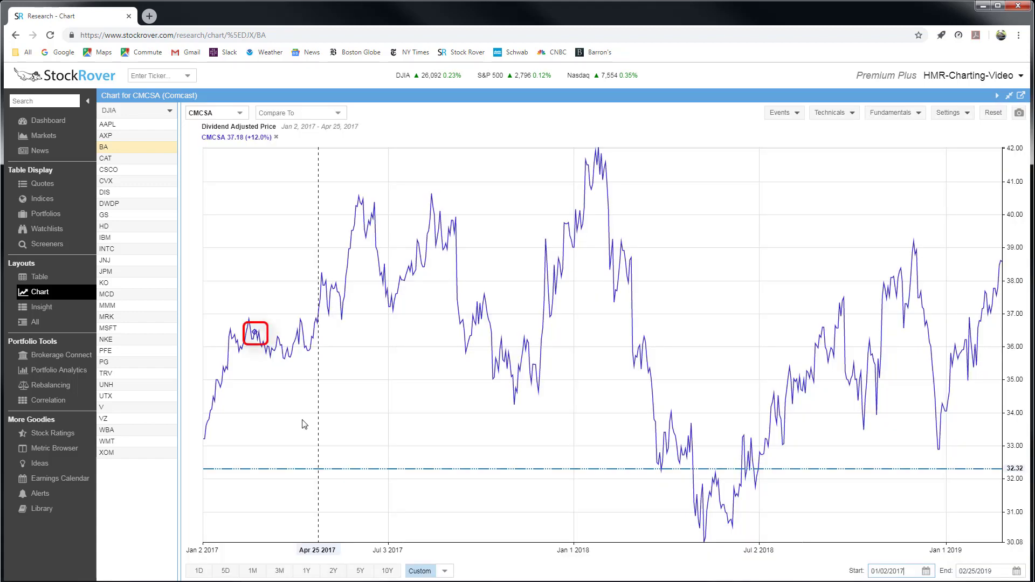
pyautogui.moveTo(257, 334)
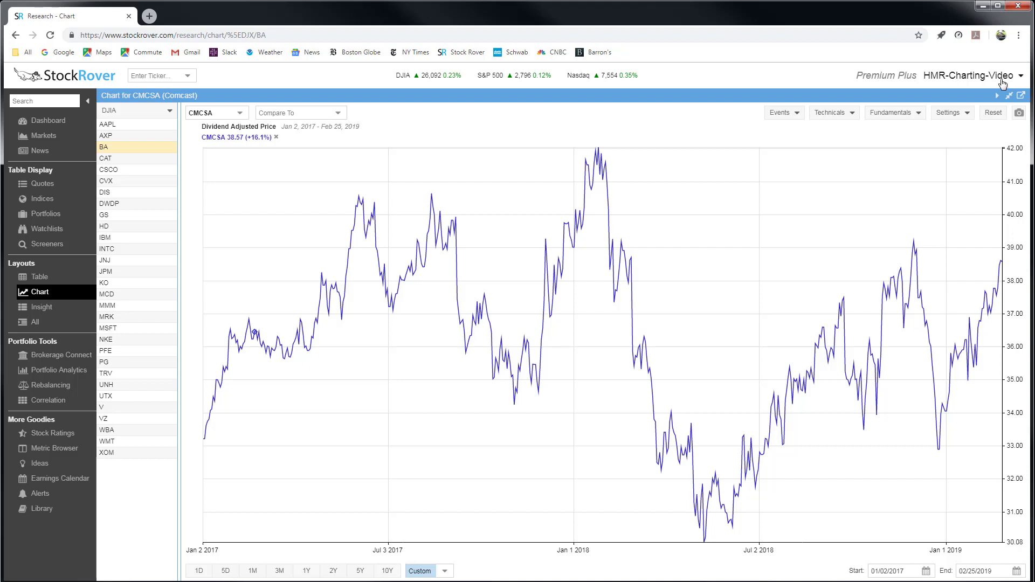
# Show dividend markers on Comcast's price line and read payouts like $0.16 and $0.19 per share
pyautogui.click(783, 113)
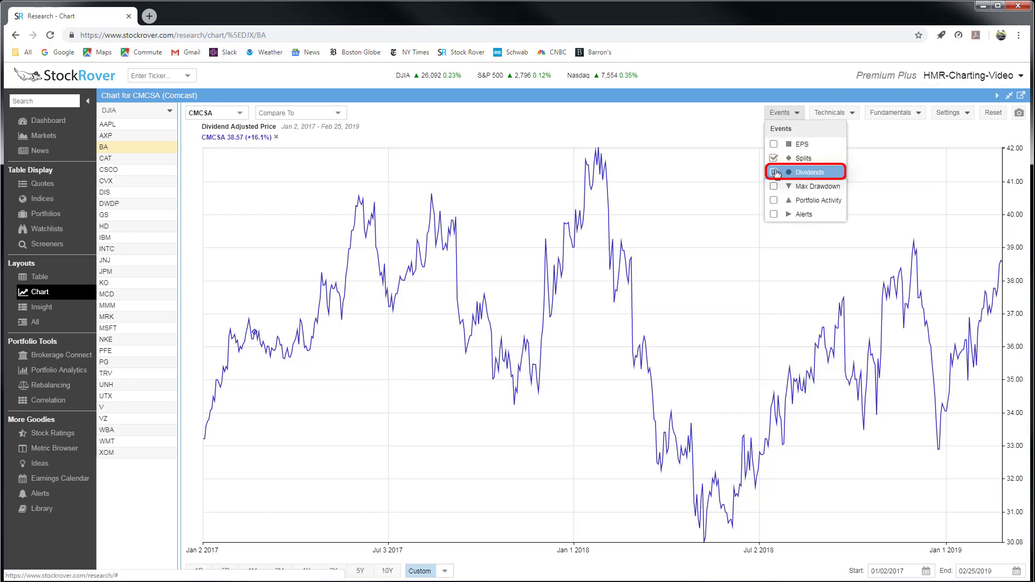
pyautogui.click(801, 168)
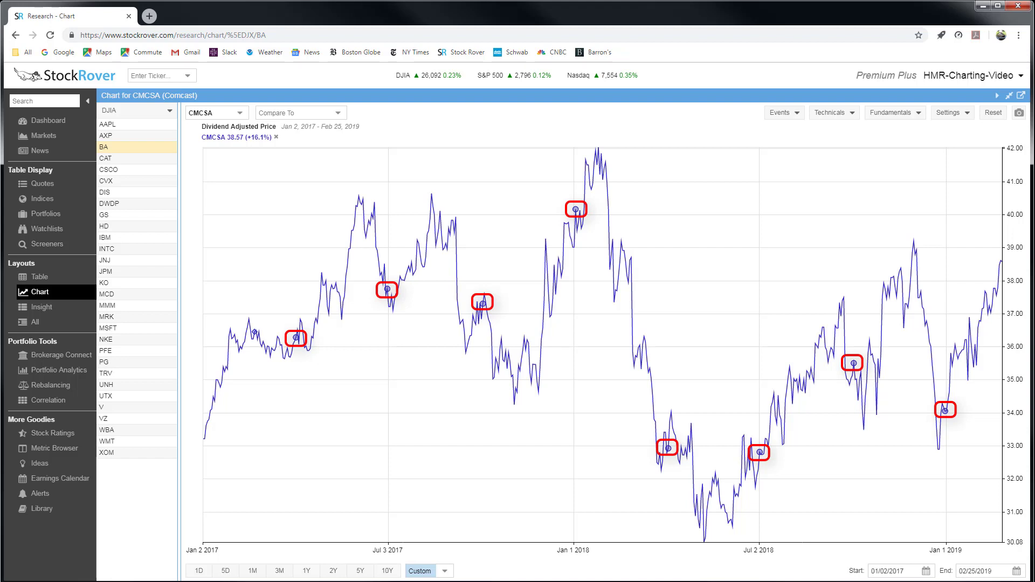
pyautogui.moveTo(576, 211)
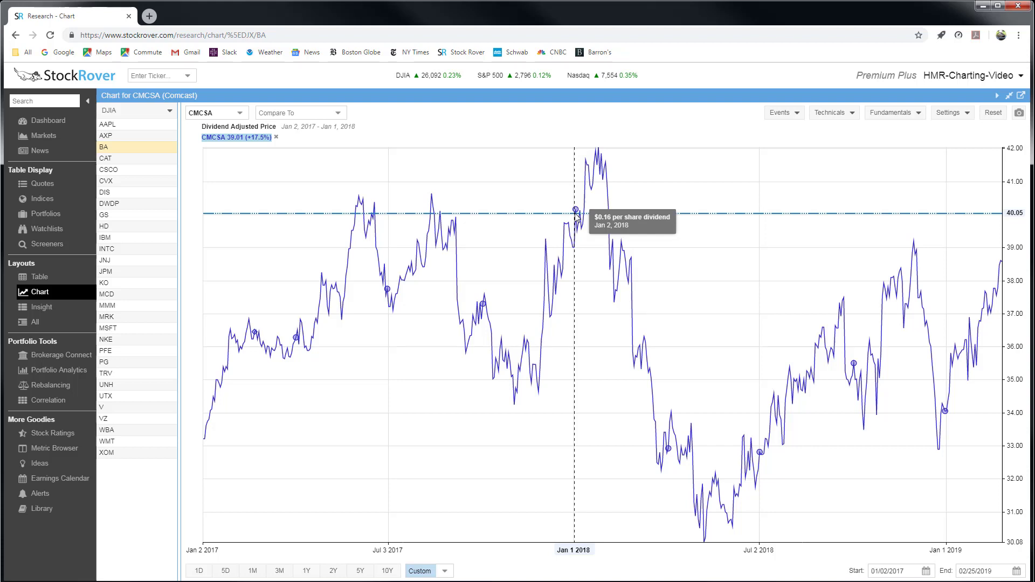
pyautogui.moveTo(297, 338)
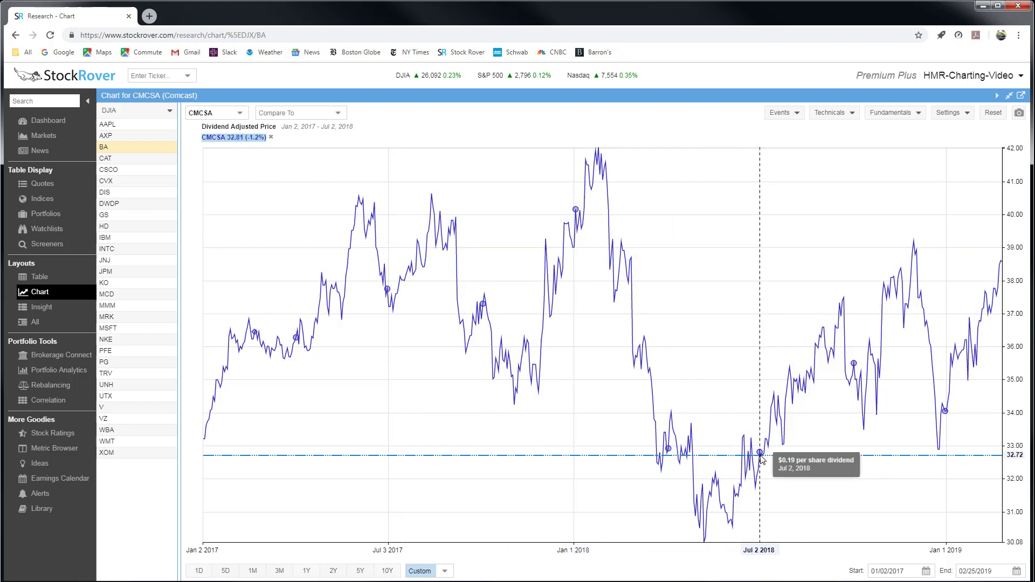
pyautogui.moveTo(854, 364)
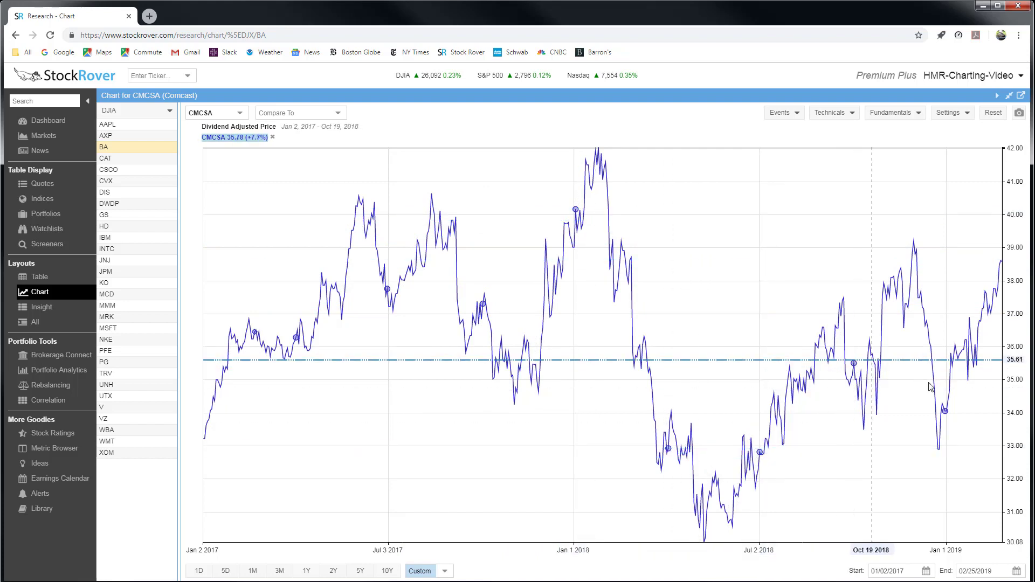
pyautogui.moveTo(945, 419)
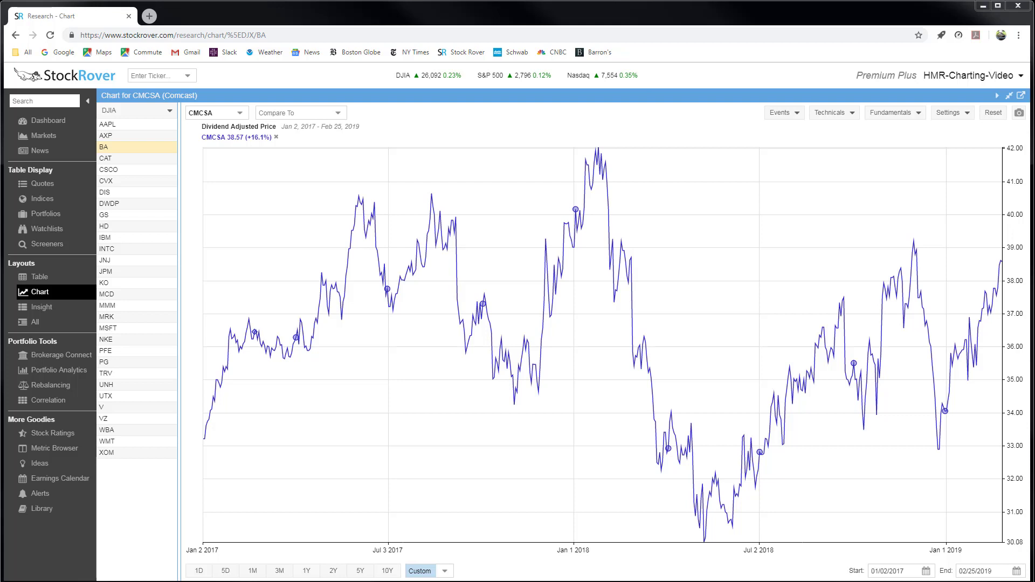
# Mark the maximum drawdown and extend Comcast's chart to ten years, Feb 2009–Feb 2019
pyautogui.click(799, 112)
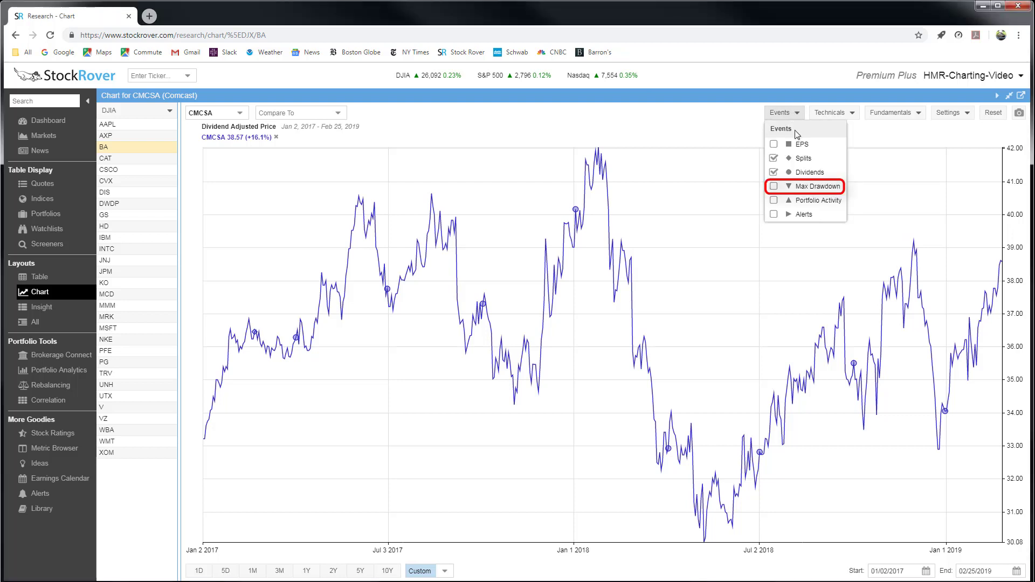
pyautogui.click(774, 187)
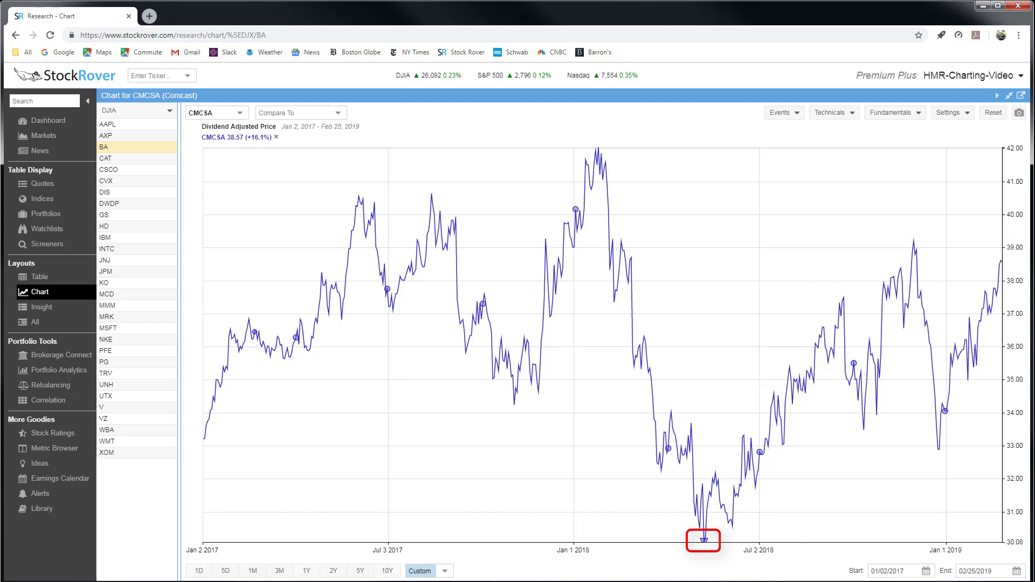
pyautogui.moveTo(705, 541)
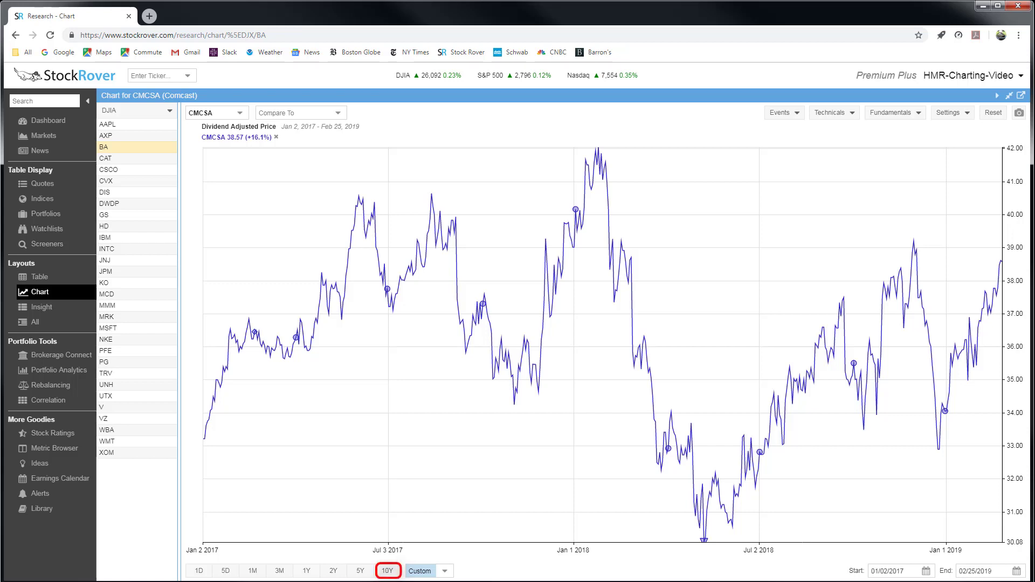
pyautogui.click(388, 576)
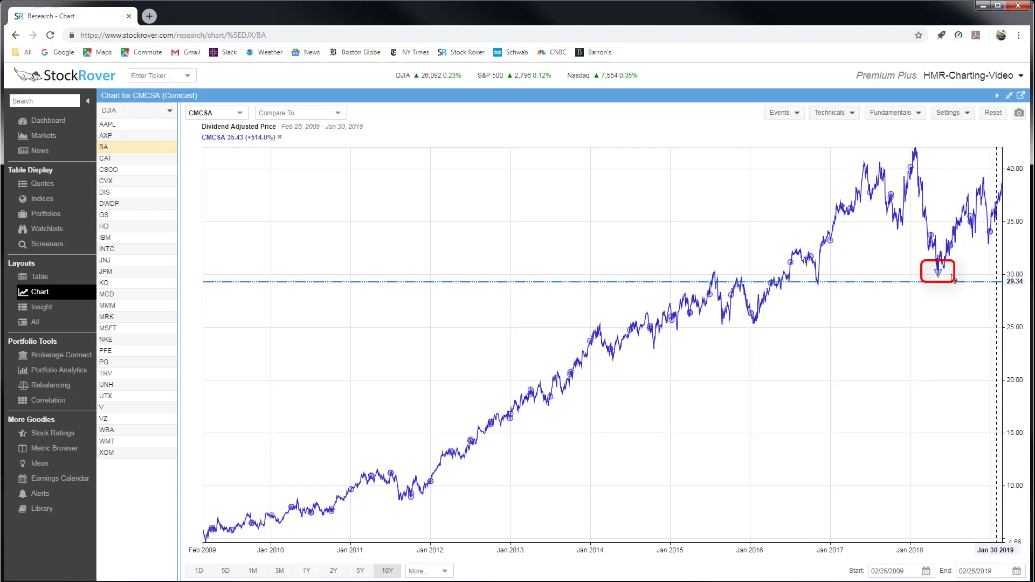
pyautogui.moveTo(940, 274)
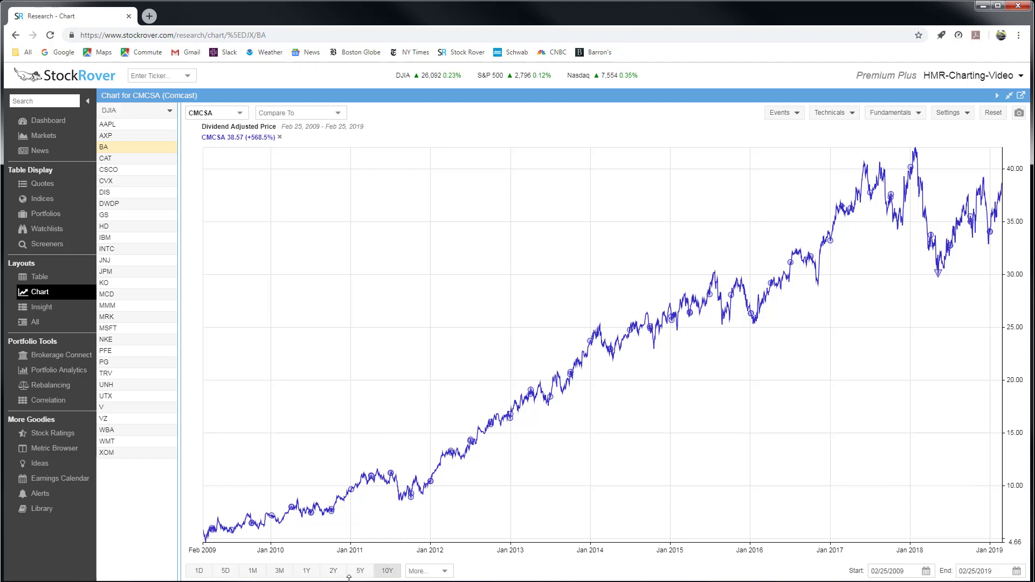
# Start the Comcast chart on 02/24/2016 from the two-year range
pyautogui.click(333, 571)
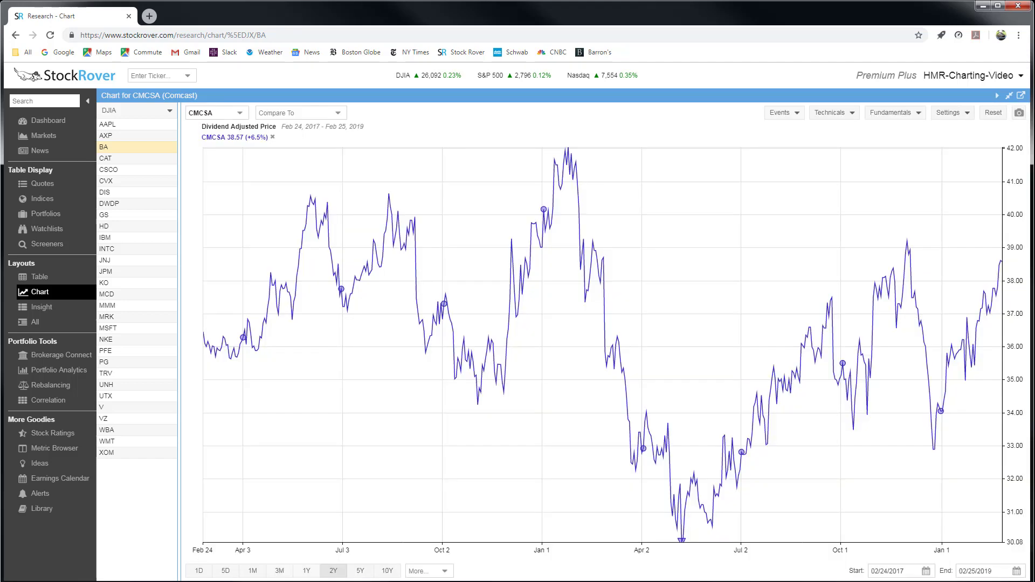
pyautogui.click(927, 571)
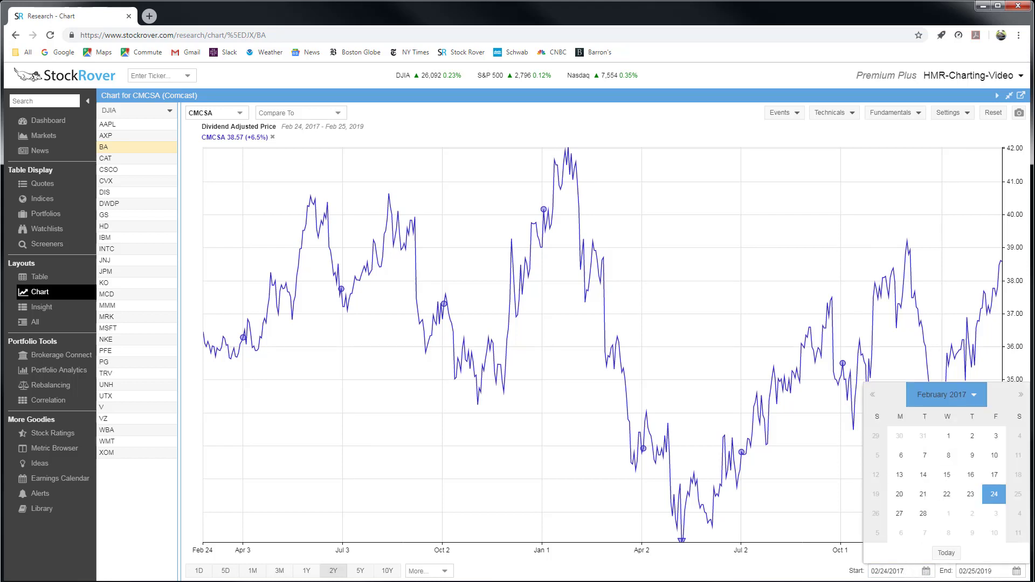
pyautogui.click(923, 572)
pyautogui.moveTo(900, 572); pyautogui.dragTo(908, 576)
pyautogui.write('6')
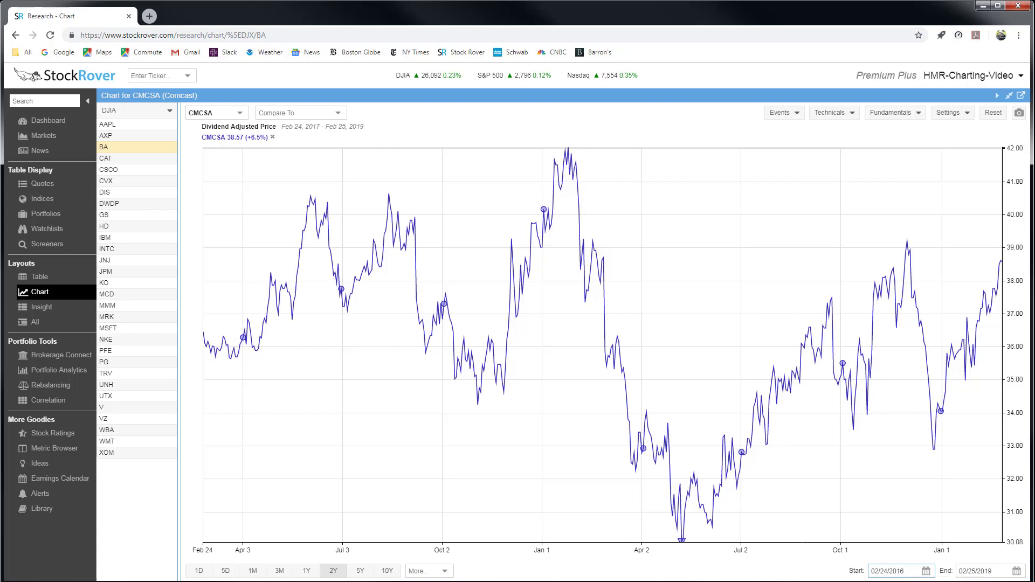
pyautogui.press('Return')
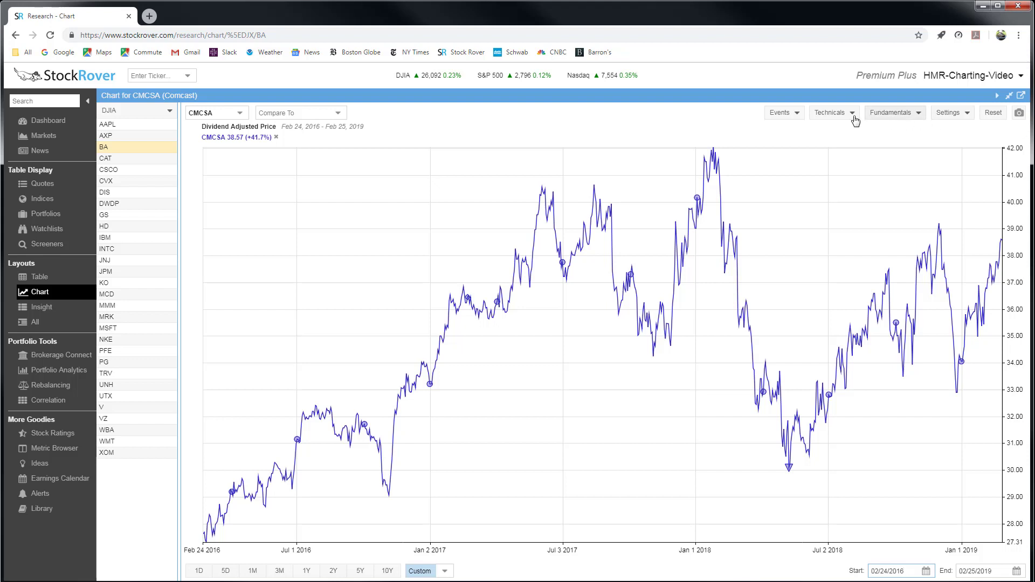
# Replace the dividend and max drawdown markers with portfolio activity markers
pyautogui.click(800, 115)
pyautogui.click(775, 158)
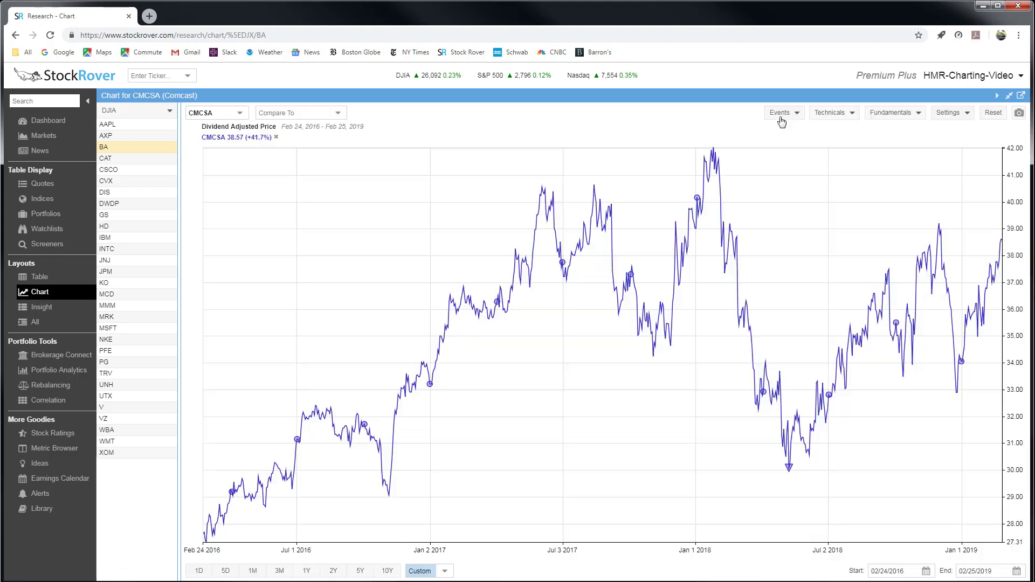
pyautogui.click(782, 113)
pyautogui.click(775, 172)
pyautogui.click(781, 114)
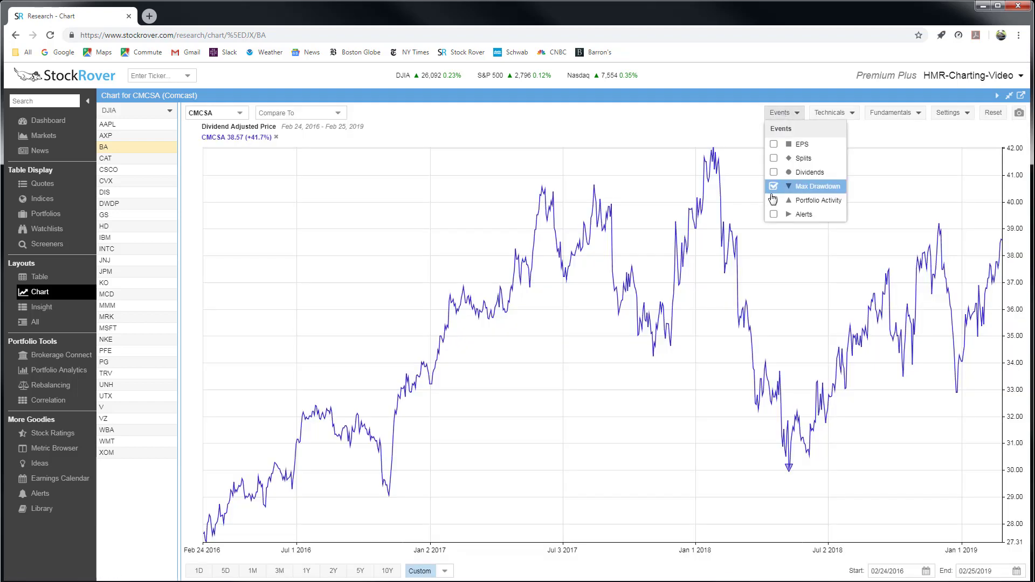
pyautogui.click(782, 113)
pyautogui.click(783, 115)
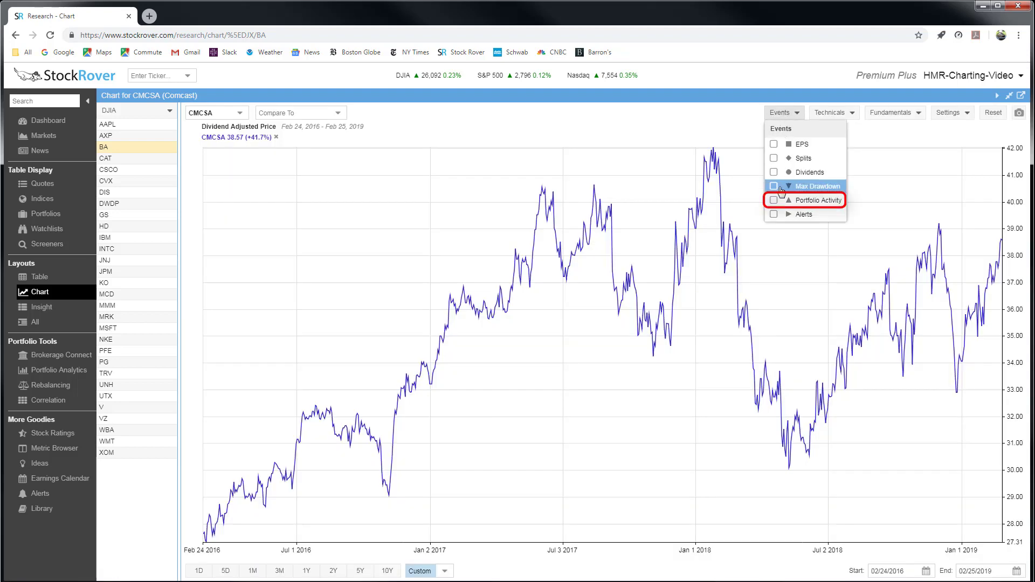
pyautogui.click(775, 200)
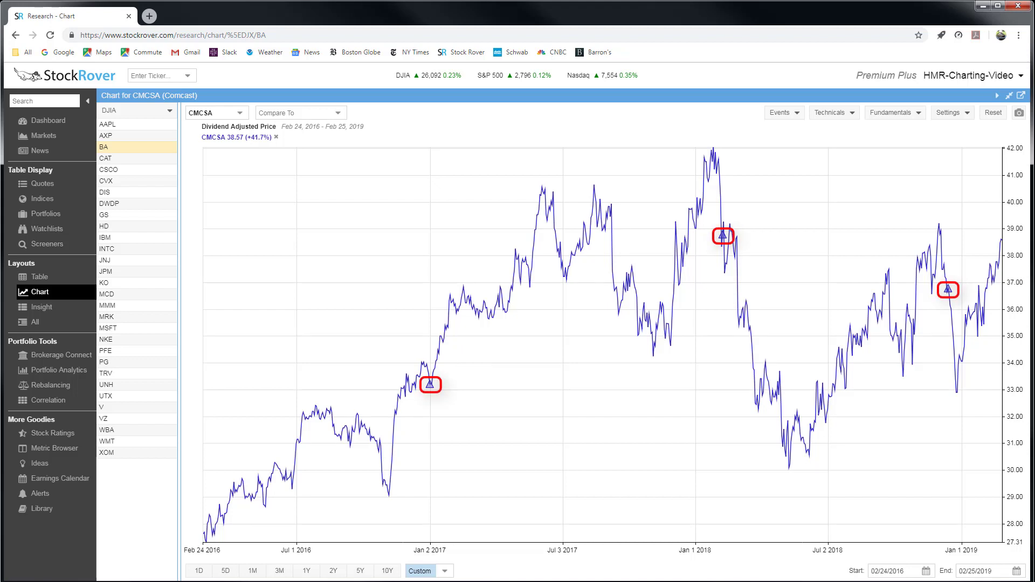
pyautogui.moveTo(431, 386)
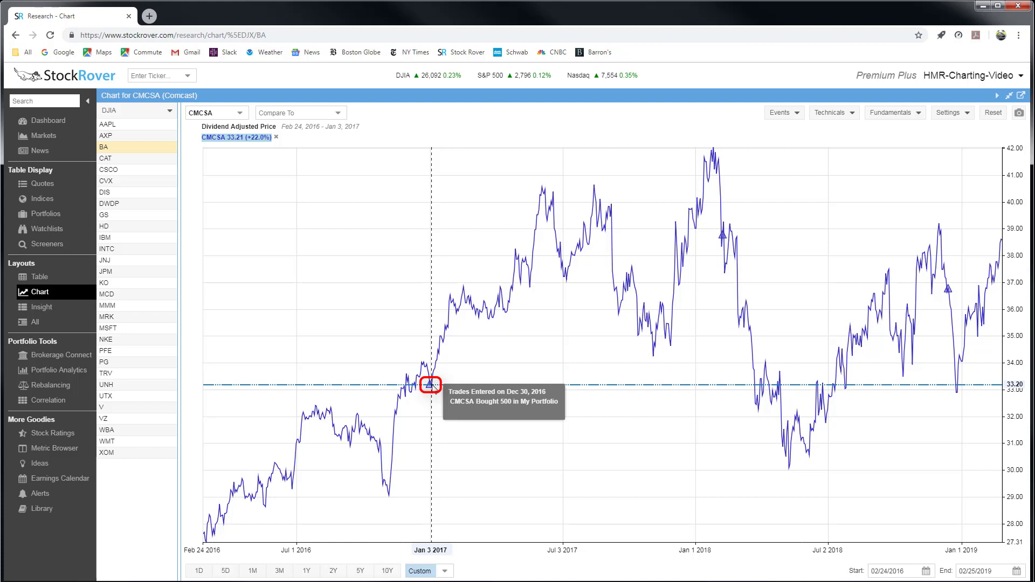
pyautogui.moveTo(725, 237)
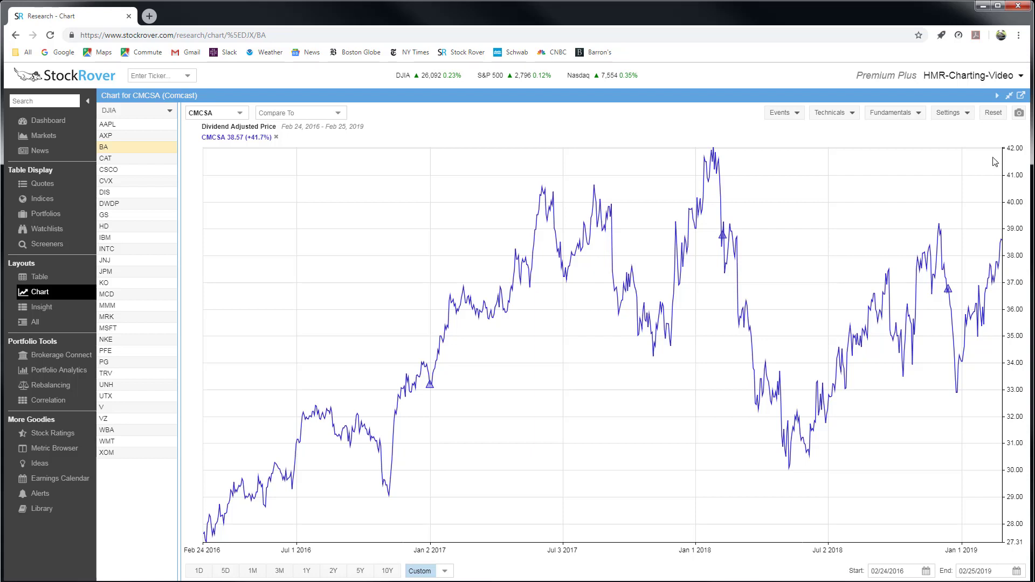
# Show alert markers, including CMCSA falling below its $38.00 alert on Feb 8, 2019
pyautogui.click(783, 112)
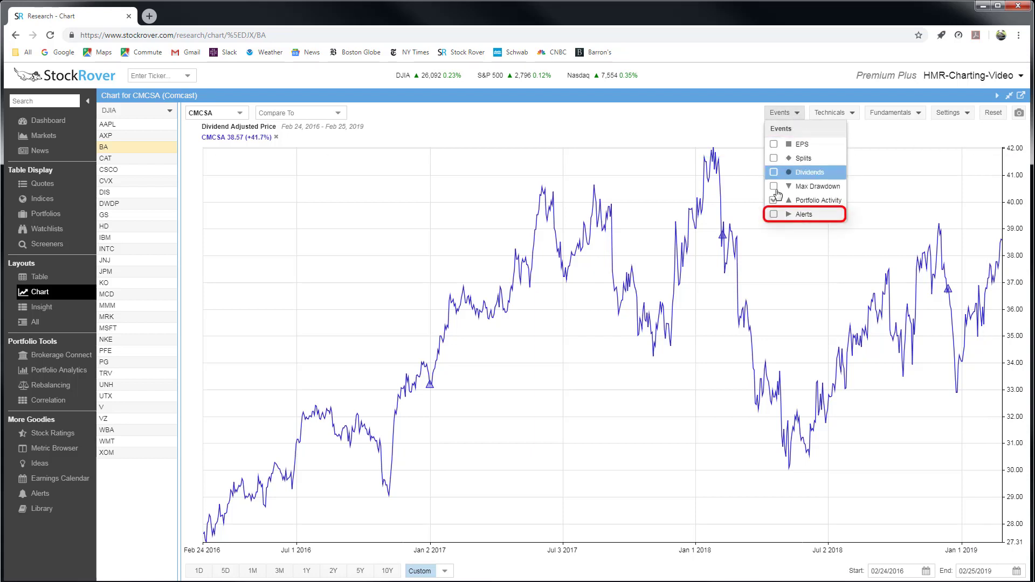
pyautogui.click(774, 214)
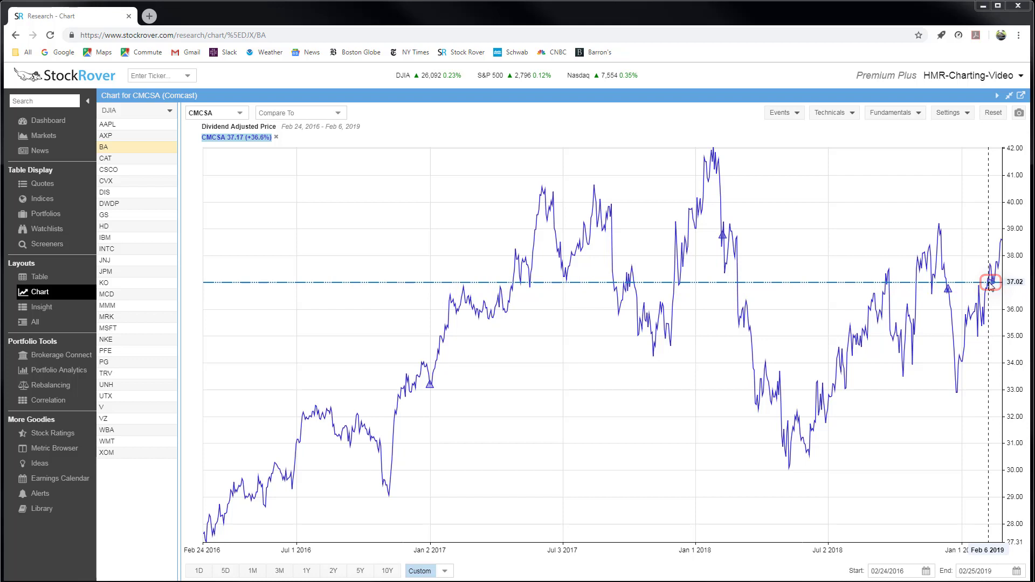
pyautogui.moveTo(992, 285)
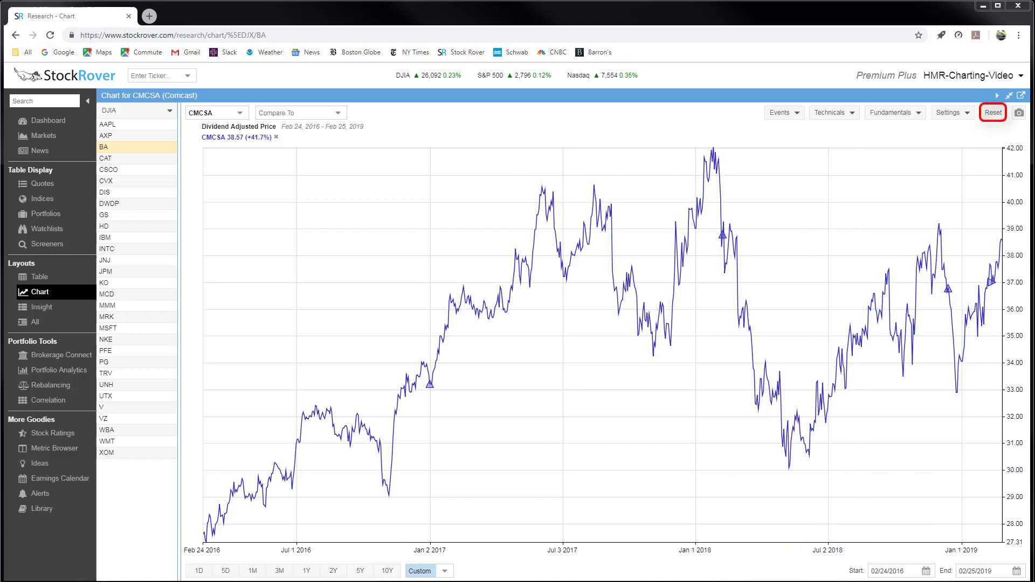
# Reset the chart and chart GOOGL from the ticker suggestions
pyautogui.click(998, 112)
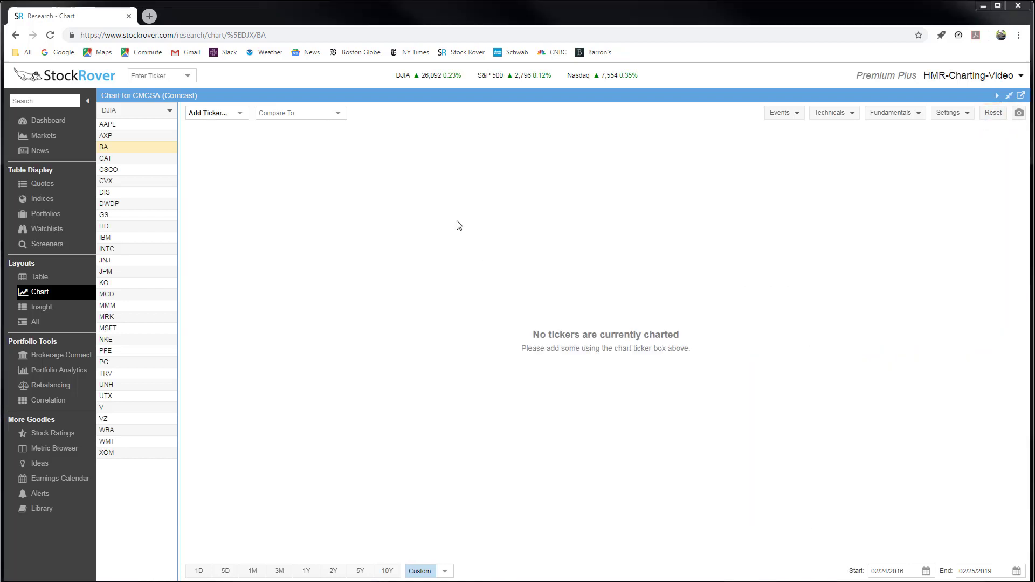
pyautogui.click(200, 112)
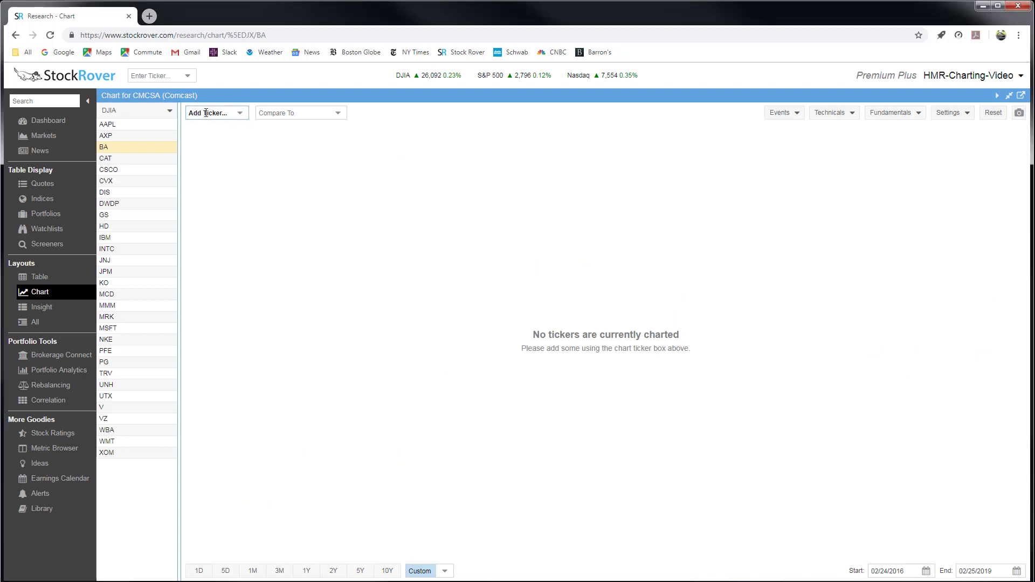
pyautogui.write('googl')
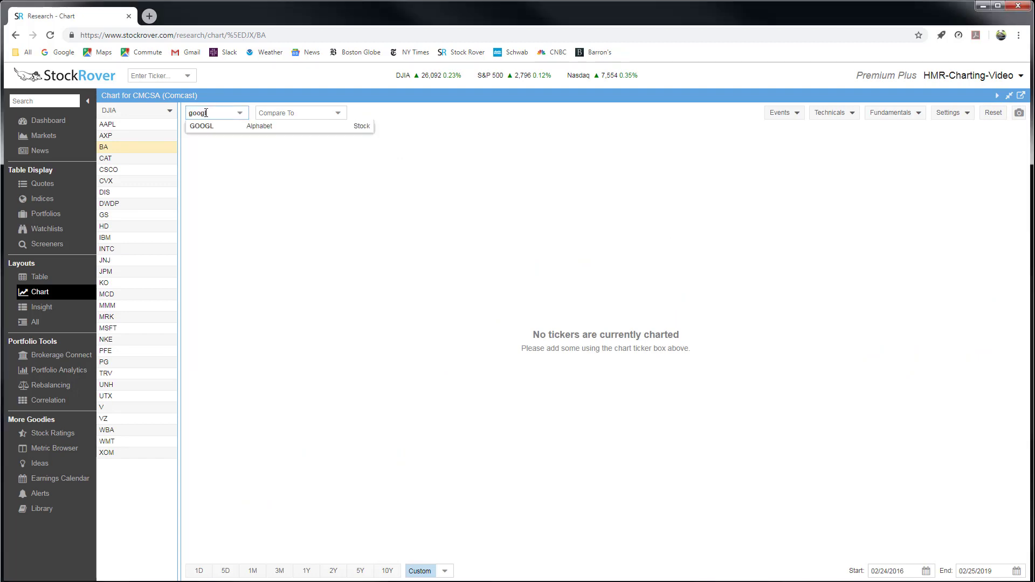
pyautogui.click(217, 128)
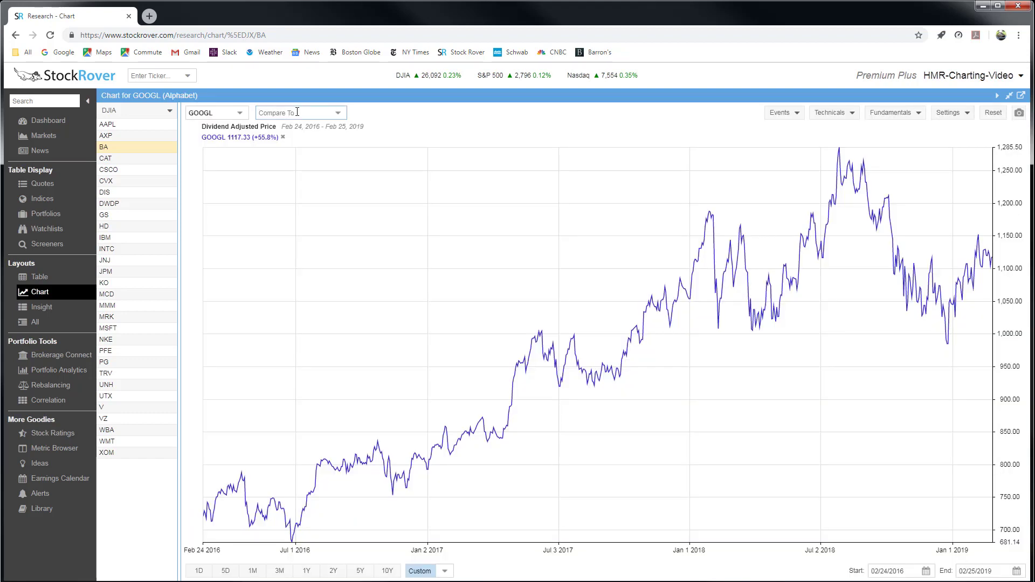
# Compare GOOGL against FB over a five-year range
pyautogui.click(297, 111)
pyautogui.write('fb')
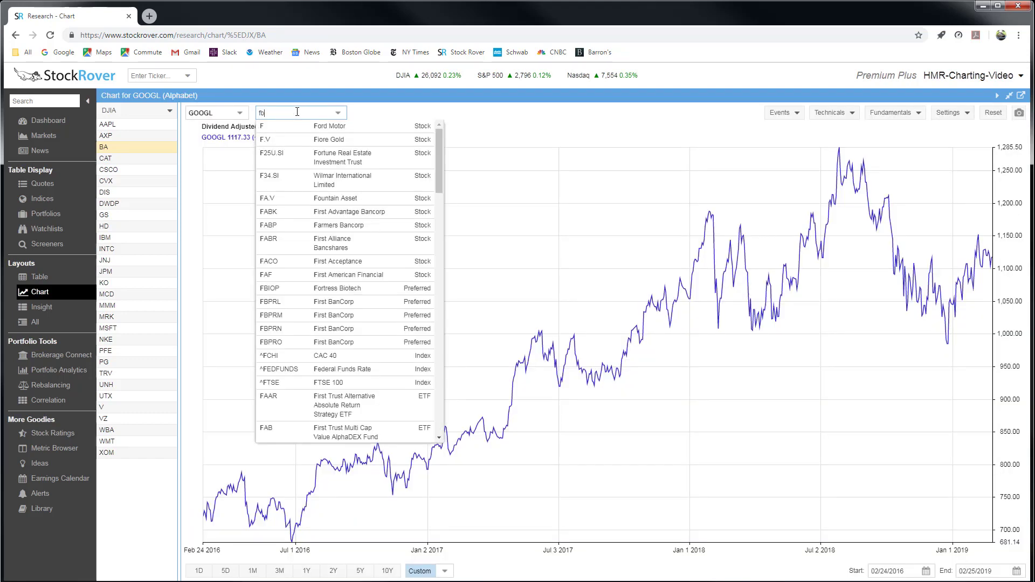
pyautogui.press('Return')
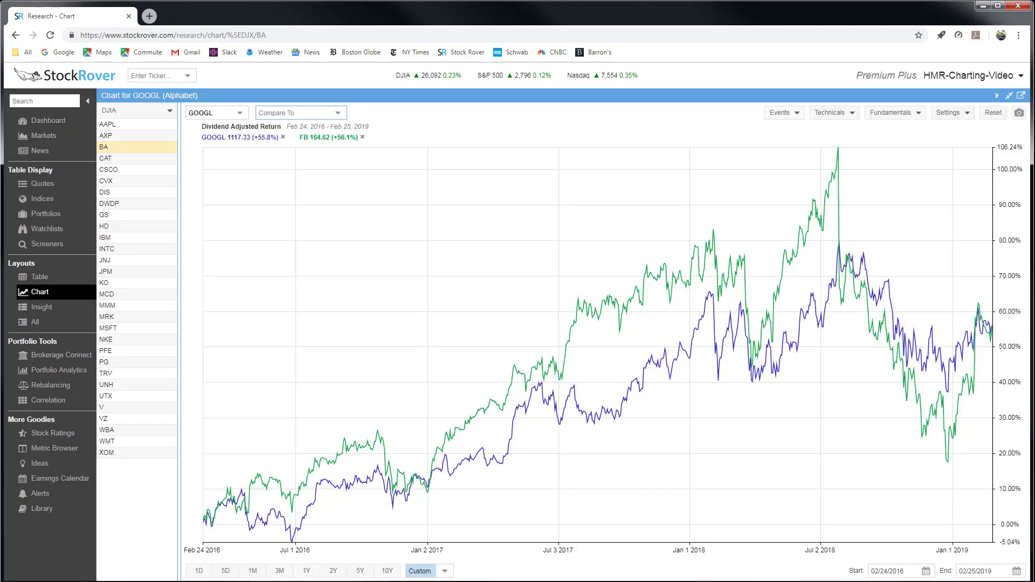
pyautogui.click(333, 571)
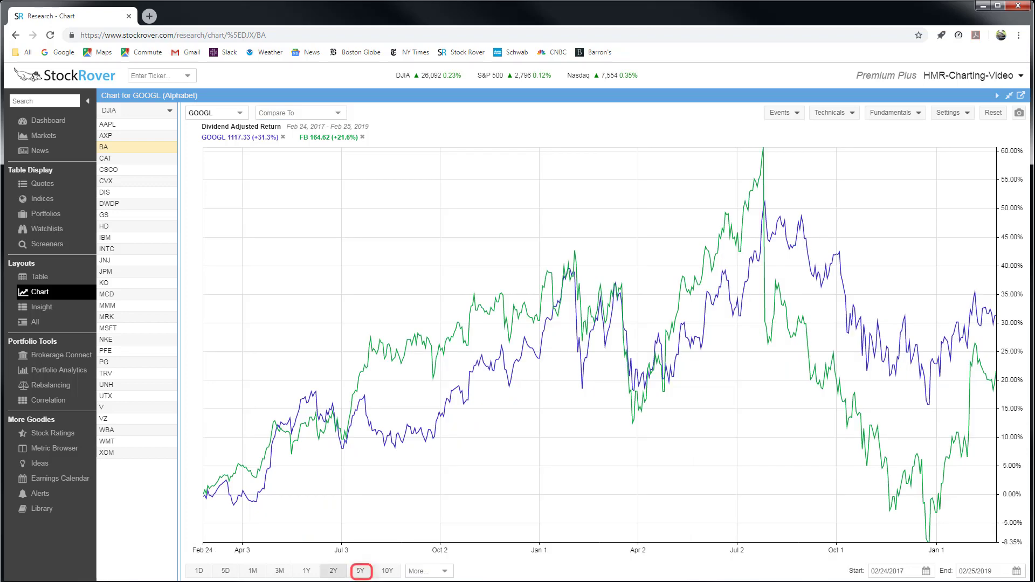
pyautogui.click(360, 571)
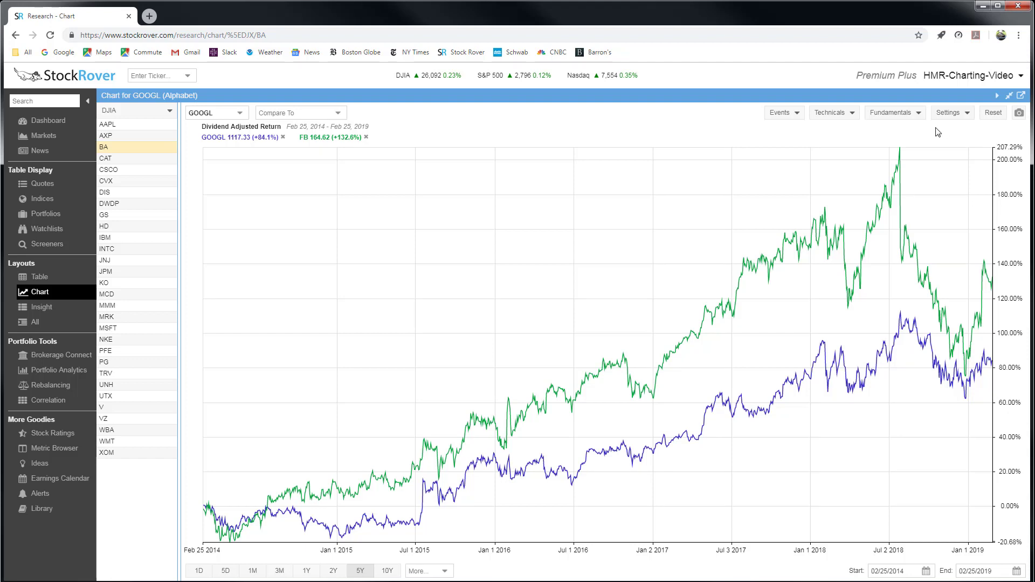
# Add a Price / Earnings subchart showing GOOGL 25.59 and FB 21.72
pyautogui.click(901, 117)
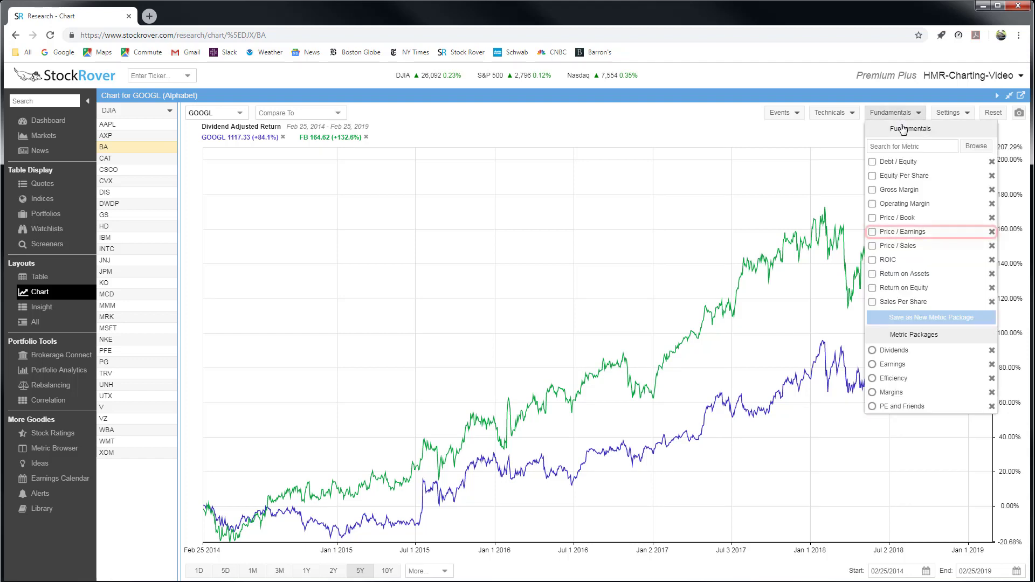
pyautogui.click(873, 232)
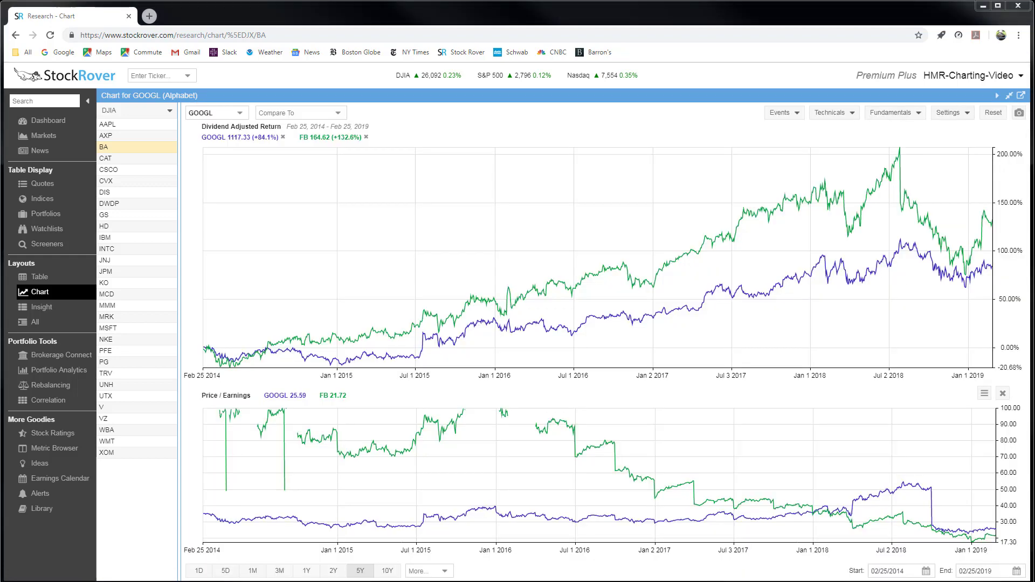